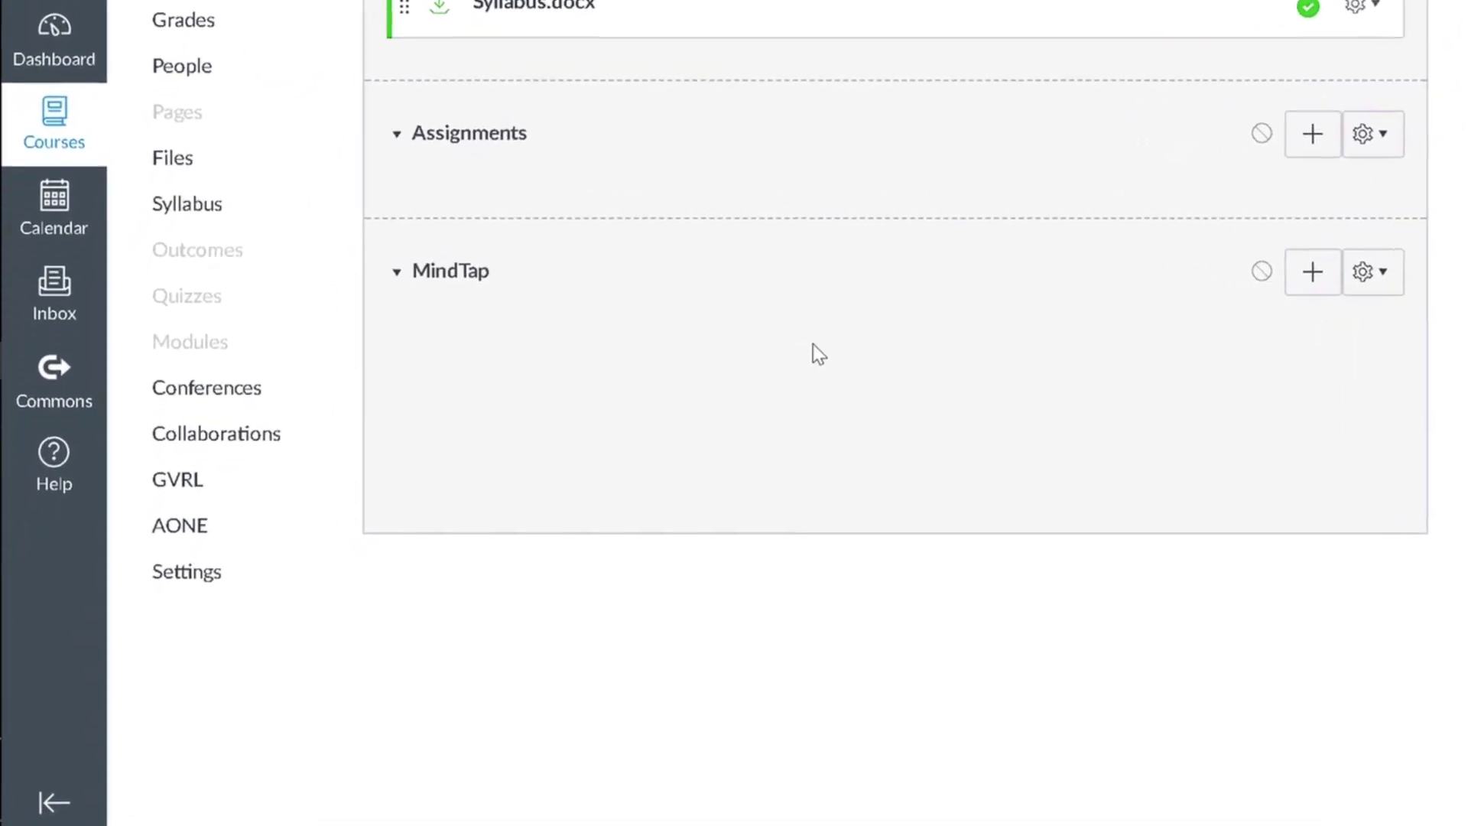
# Move Cengage from the hidden items into the visible course navigation and save
pyautogui.click(256, 579)
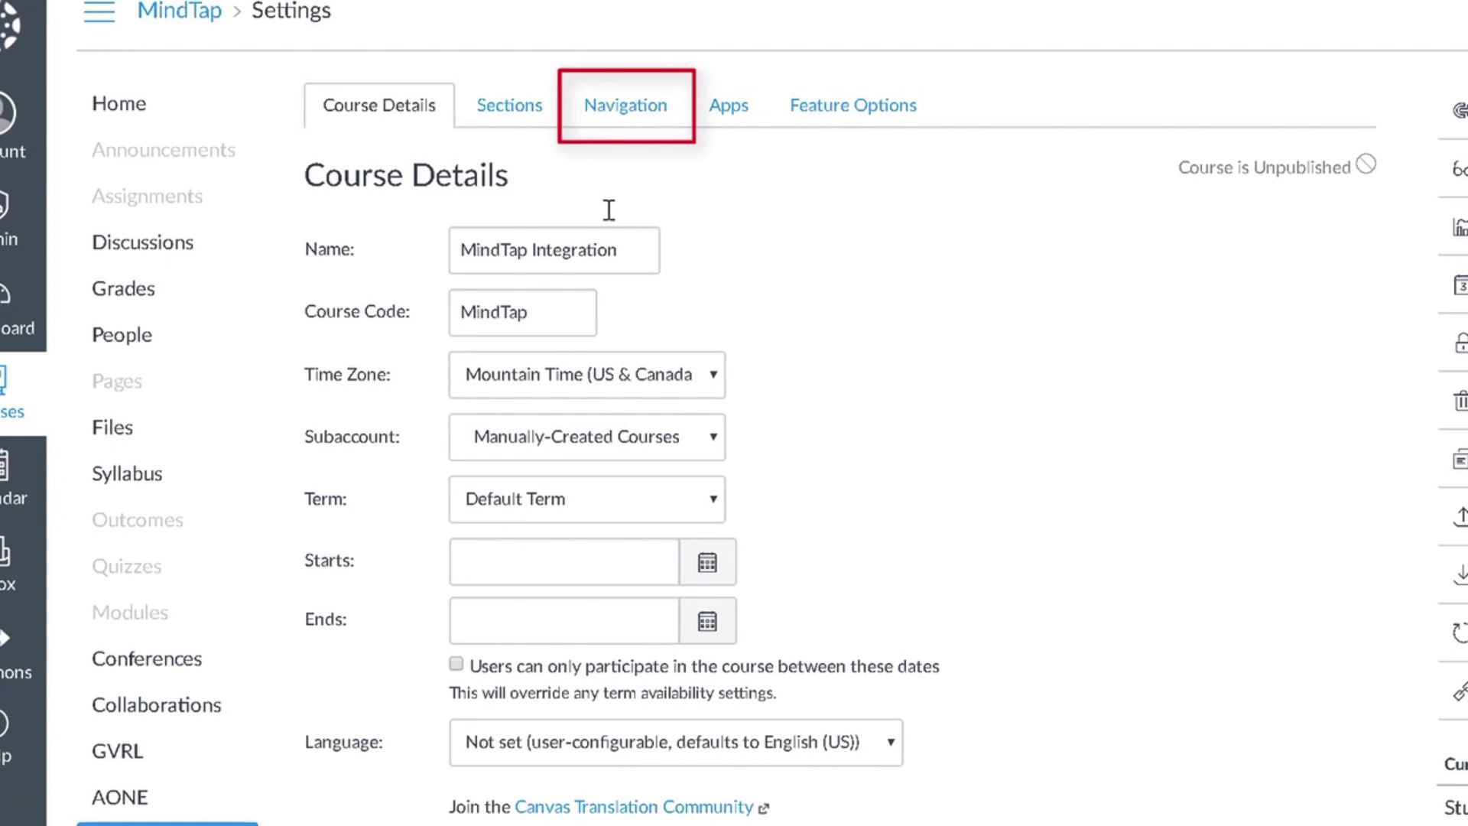
pyautogui.click(624, 111)
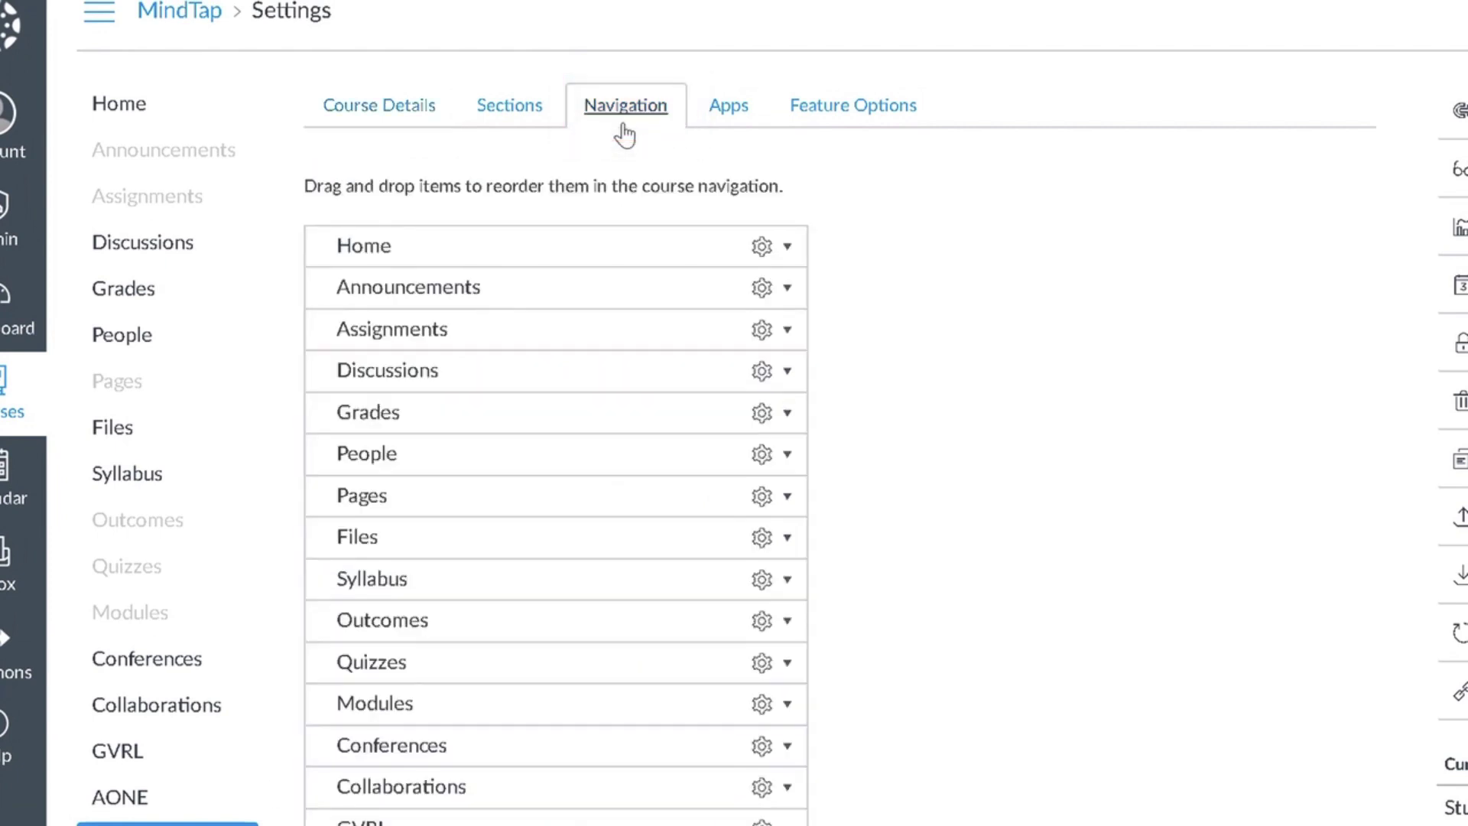
pyautogui.scroll(-2, 631, 117)
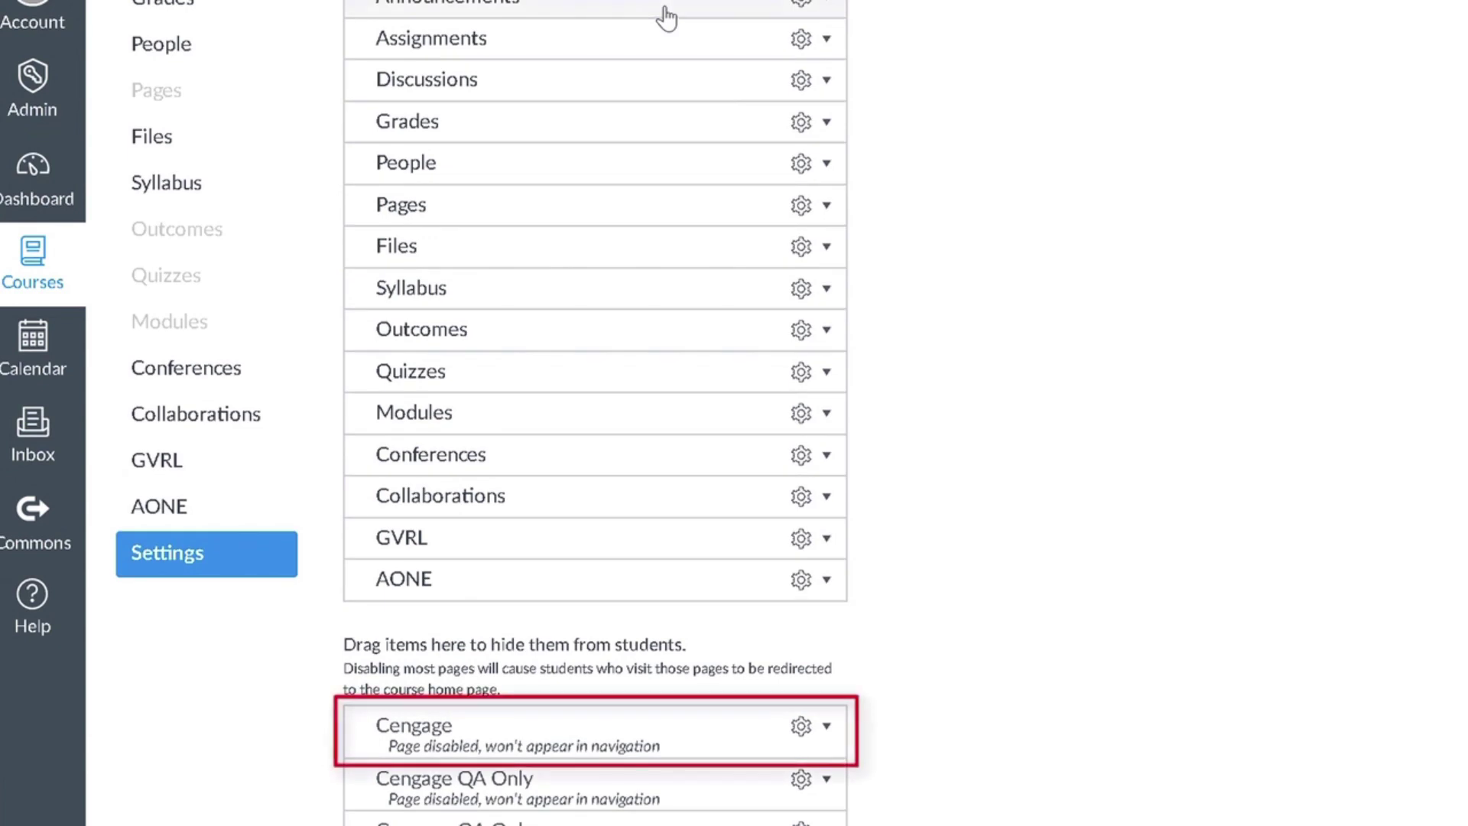
pyautogui.moveTo(514, 715); pyautogui.dragTo(432, 123)
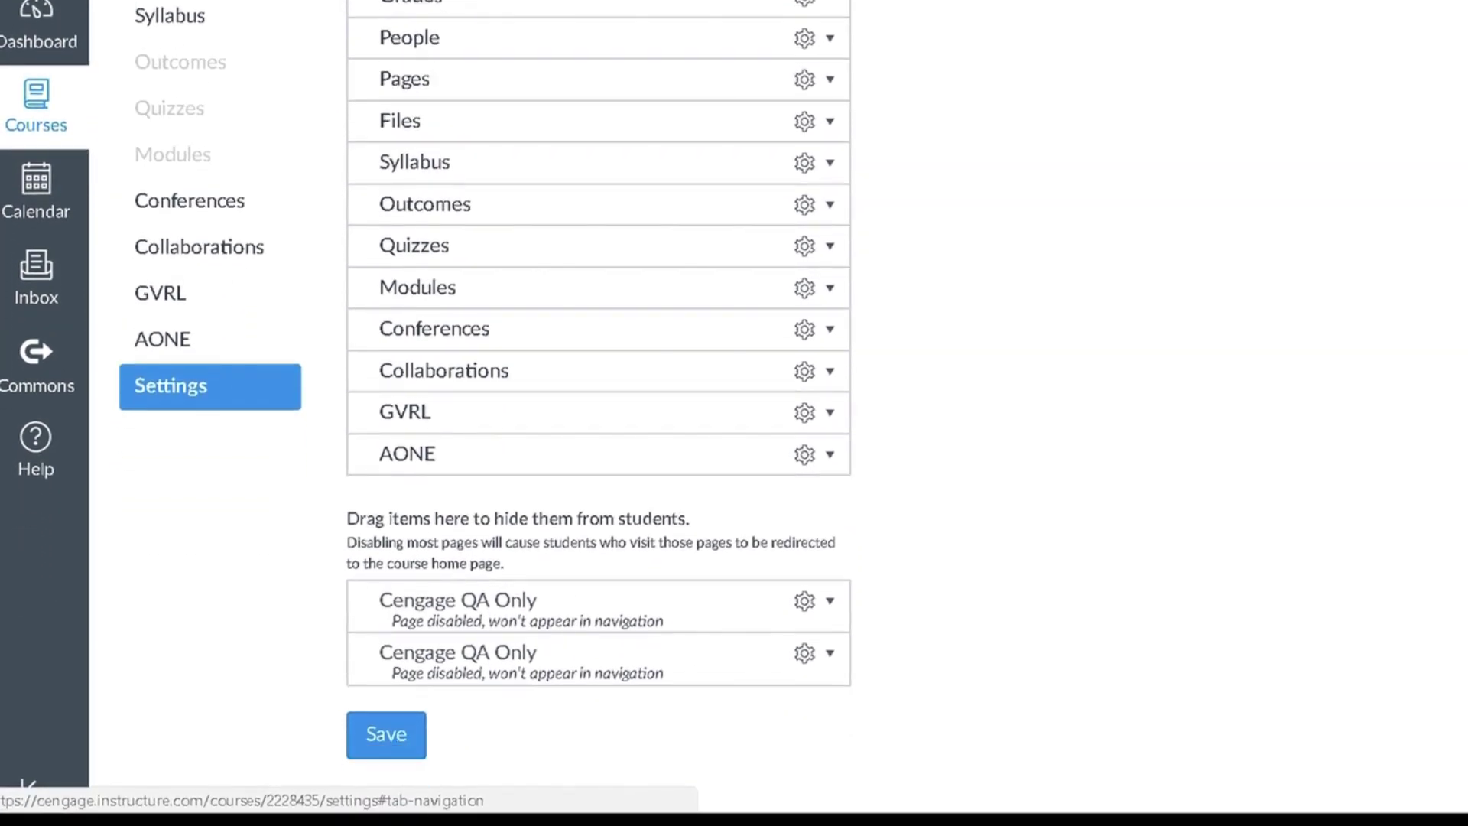
pyautogui.click(374, 735)
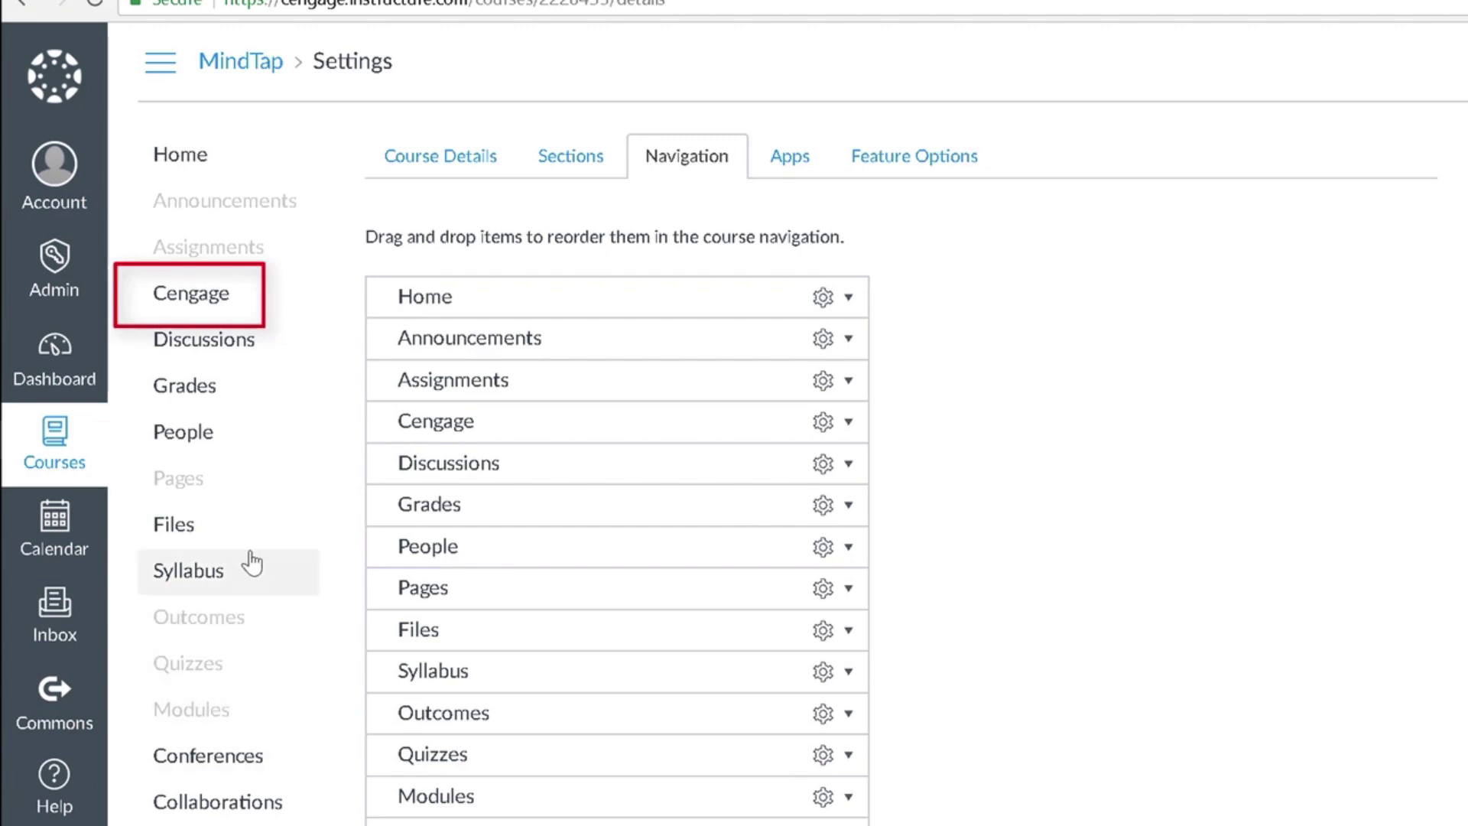
# Open Cengage, authorize it, and log in with the faculty account's email and password
pyautogui.click(222, 306)
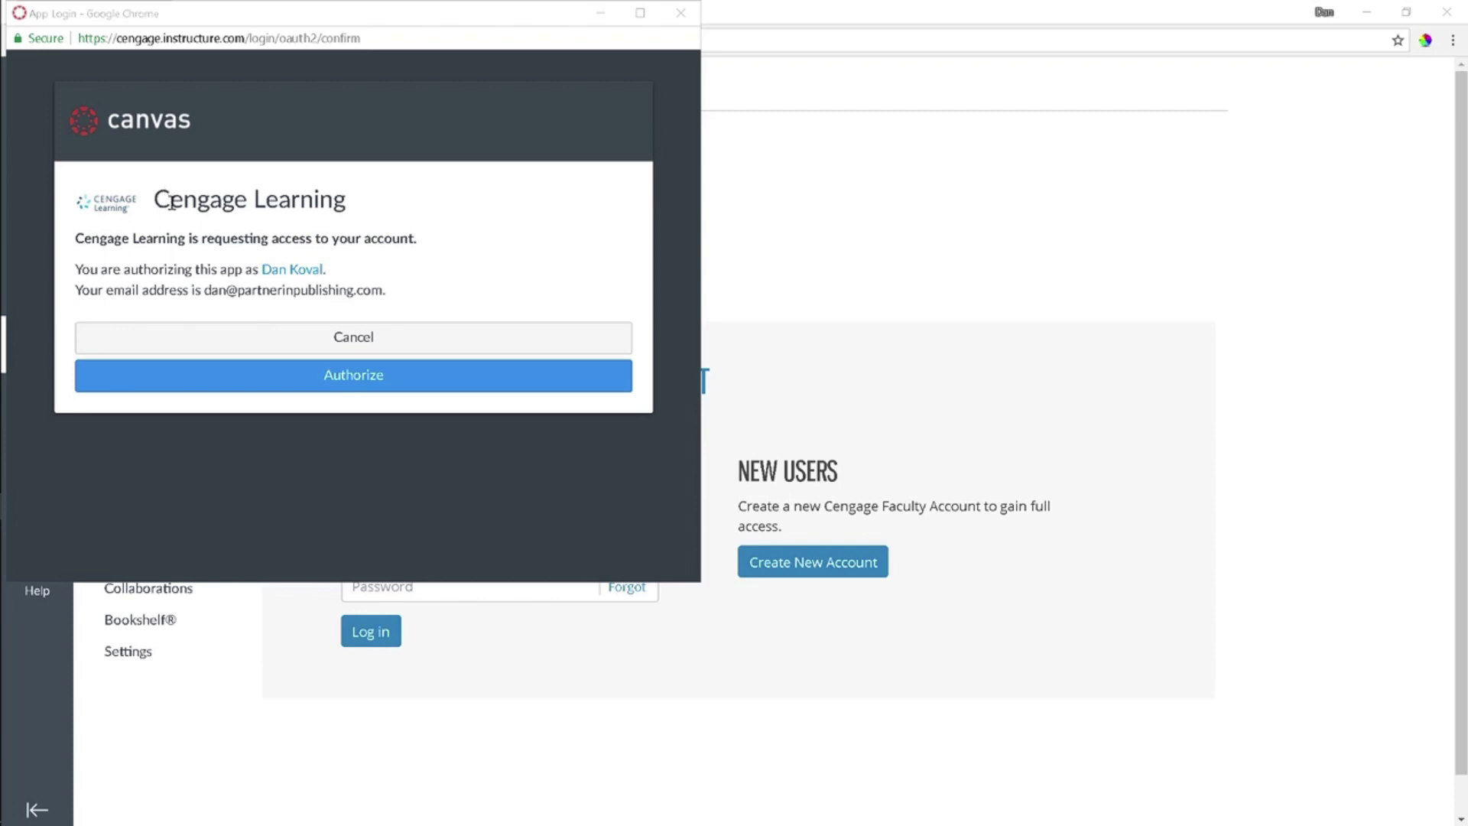
pyautogui.click(175, 376)
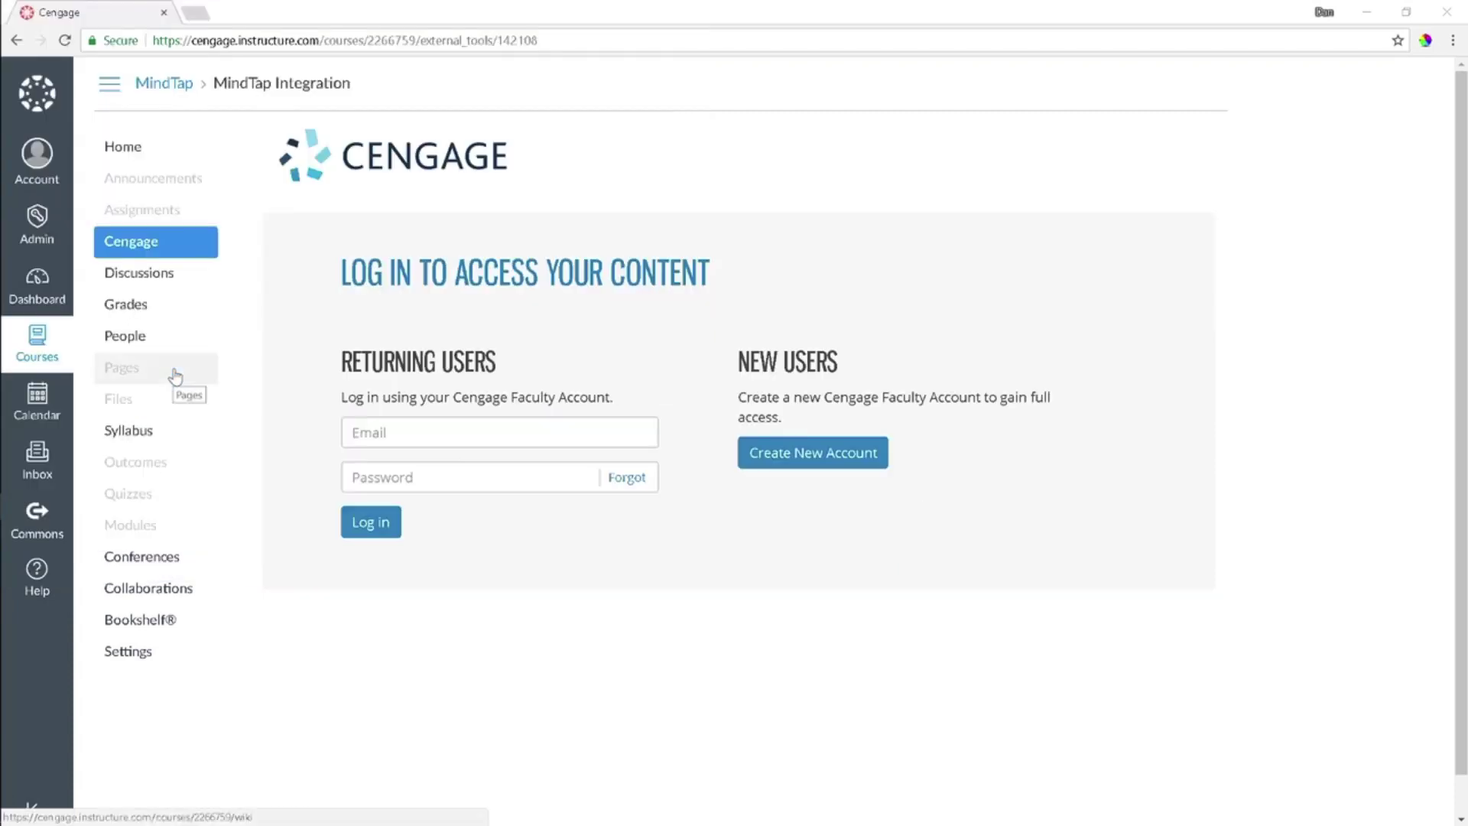
pyautogui.click(363, 430)
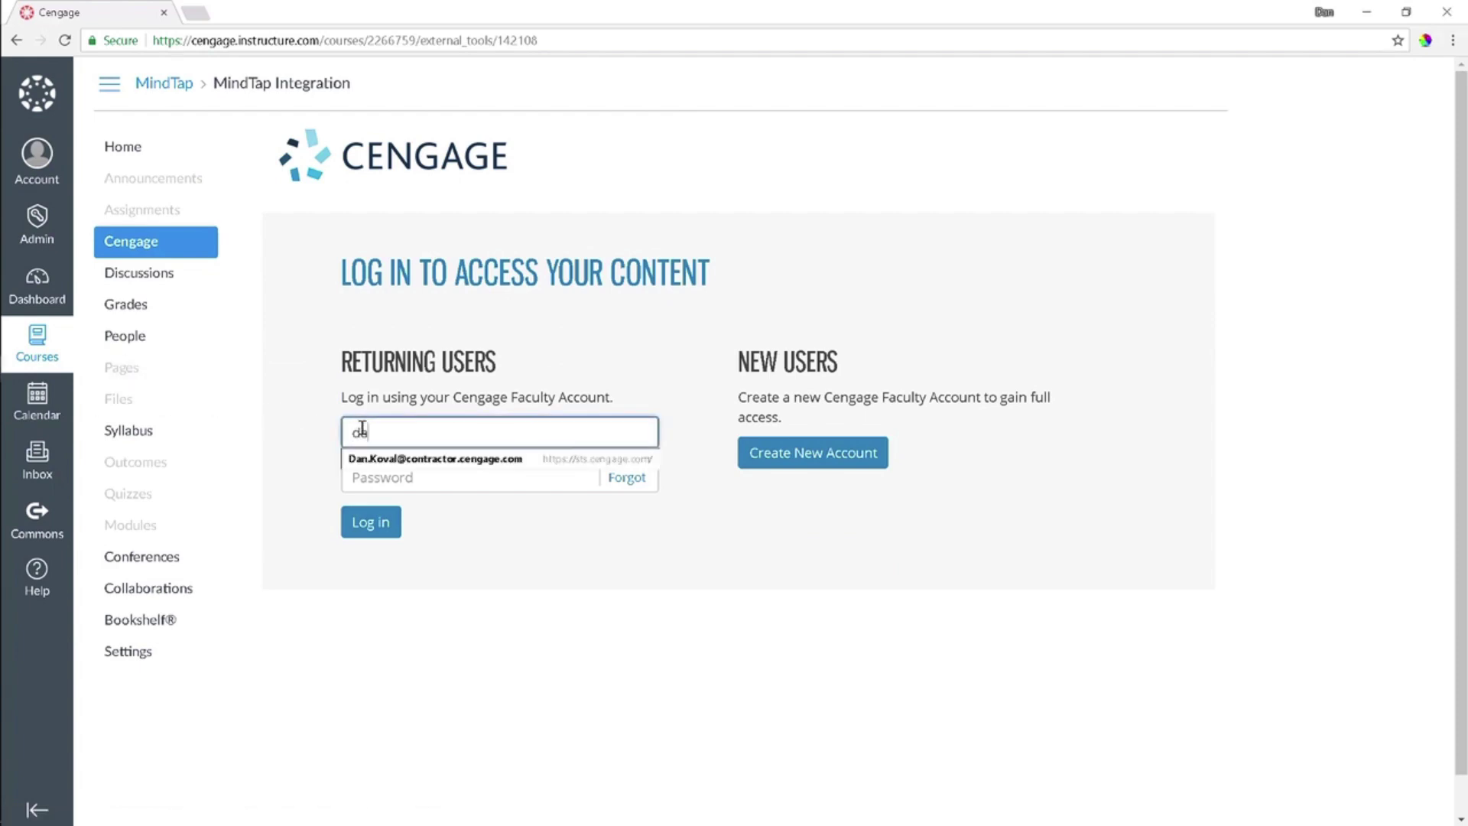
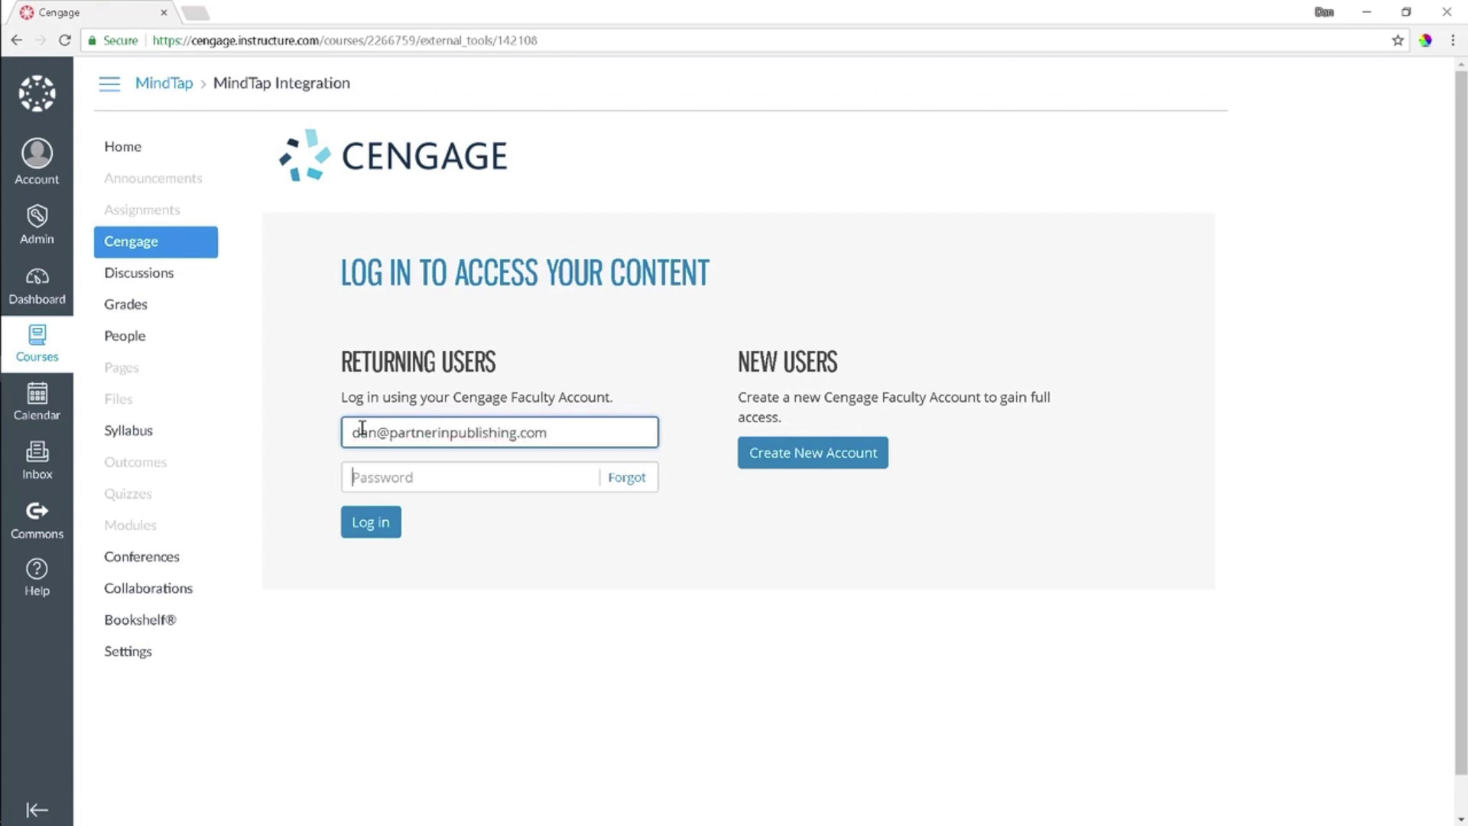
pyautogui.press('Tab')
pyautogui.write('********')
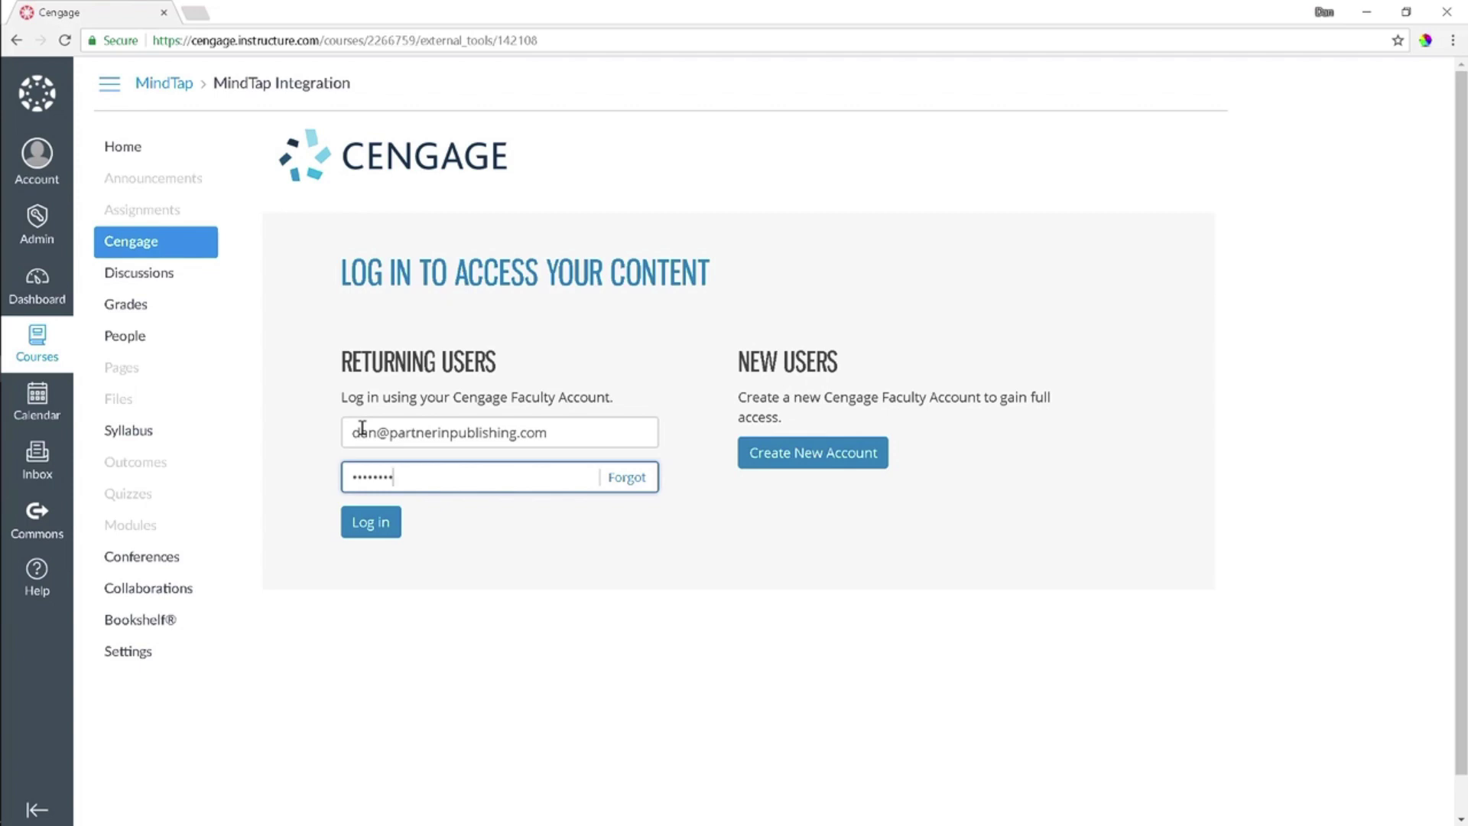
pyautogui.click(370, 523)
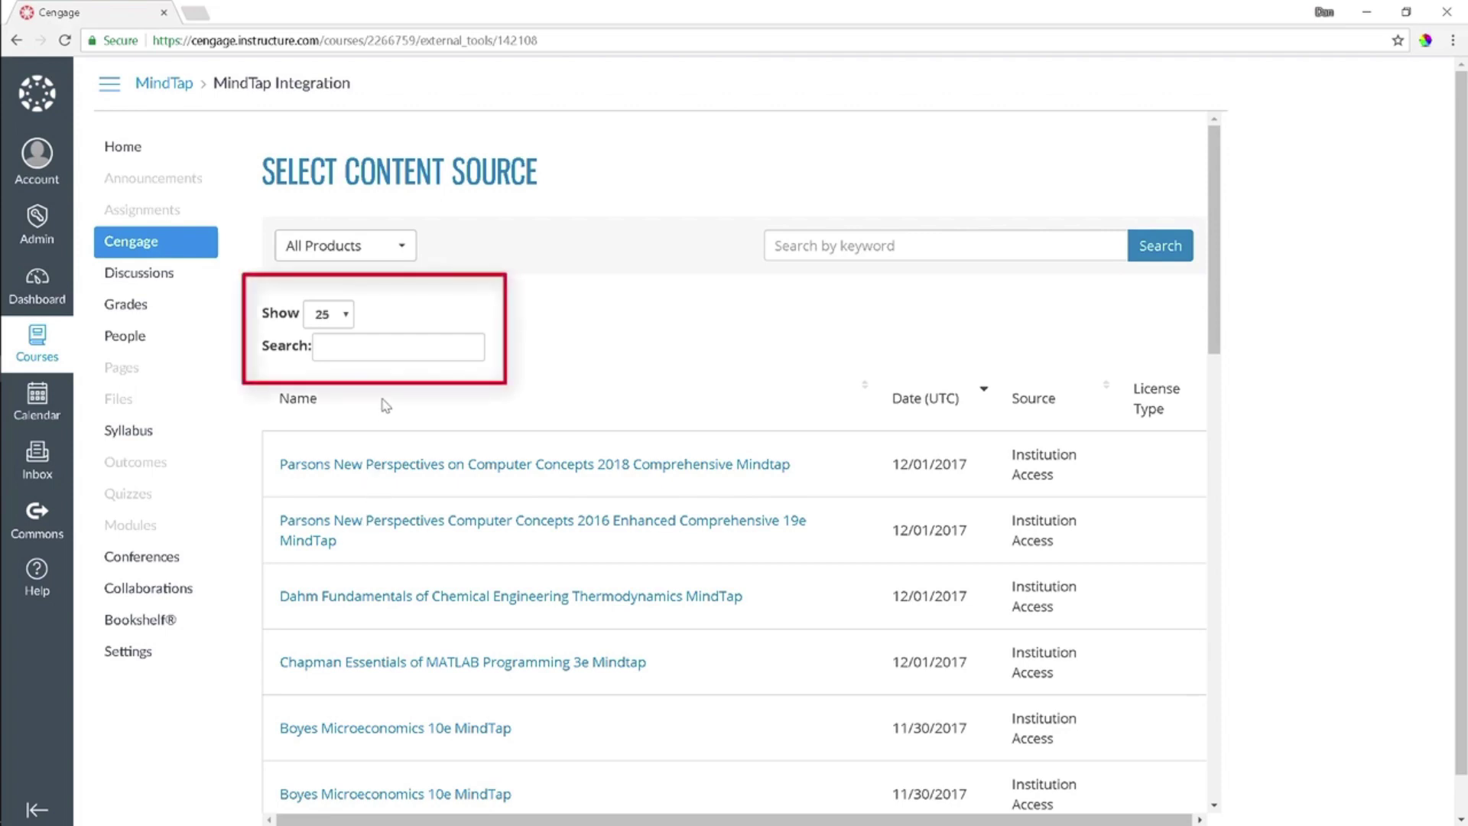
# Search the product list for 'Pride' and select Pride Business MindTap
pyautogui.click(389, 355)
pyautogui.write('Pride')
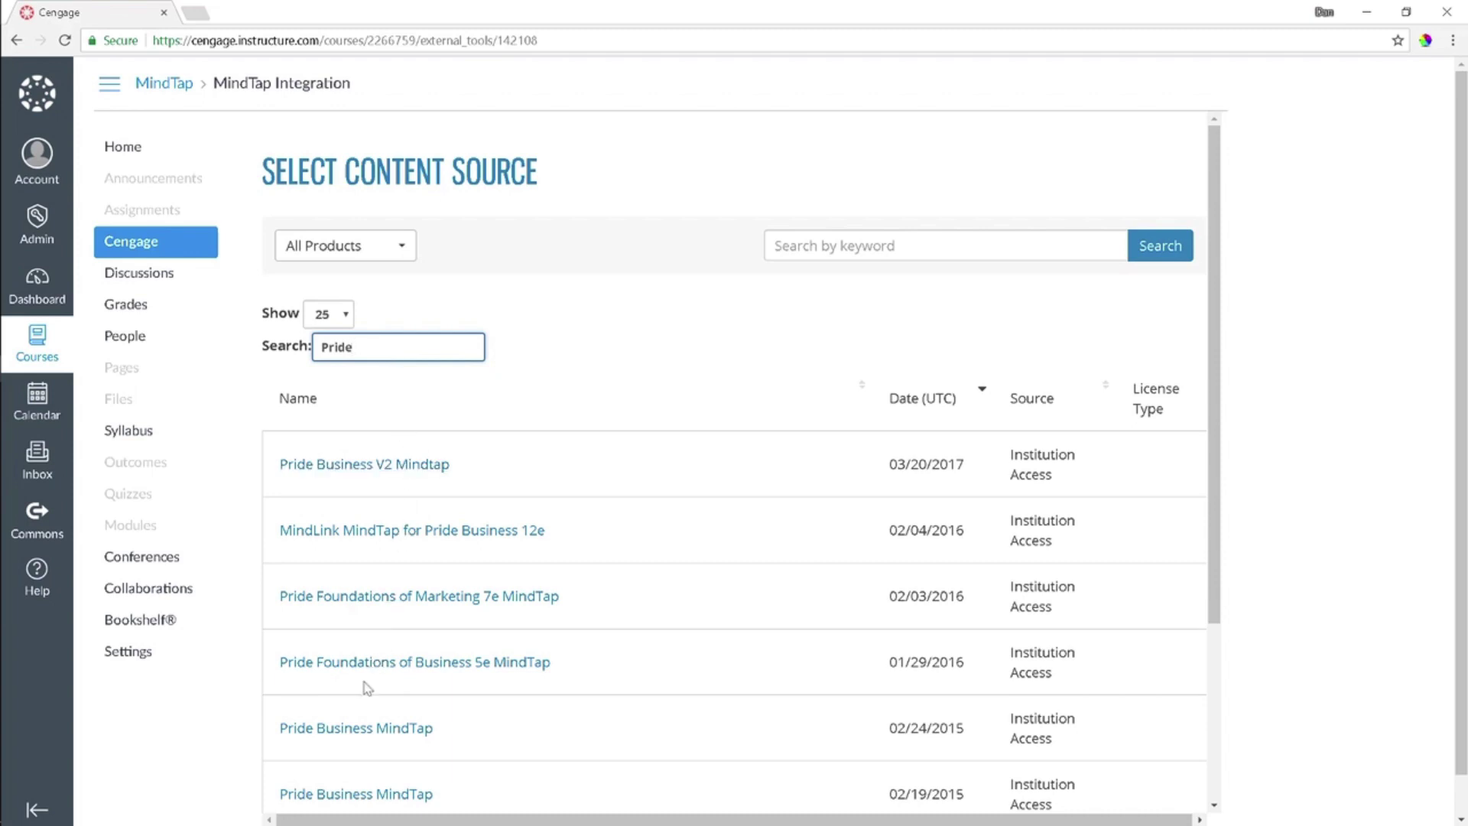
pyautogui.click(348, 728)
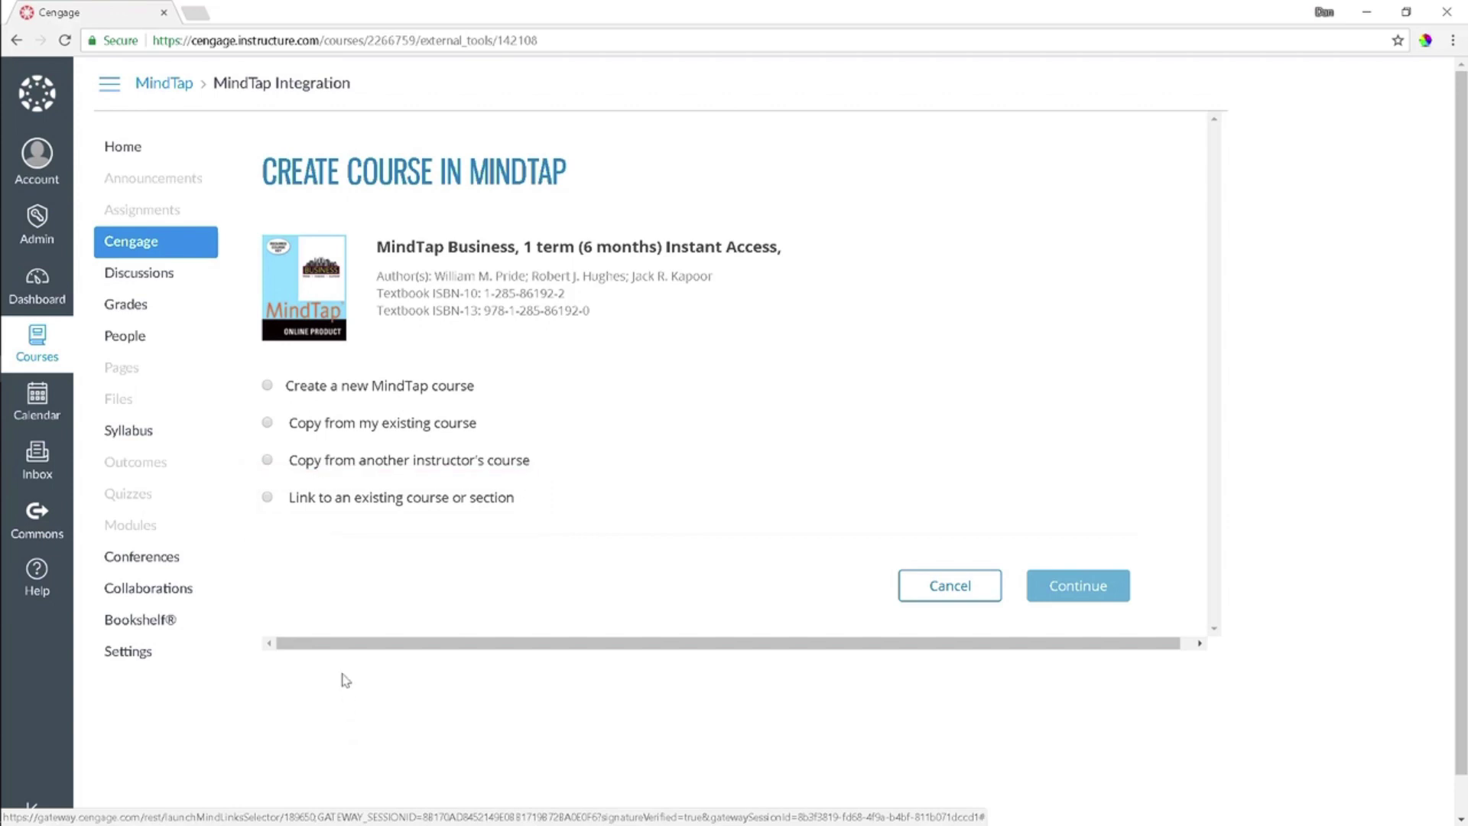
# Link the existing Business Fall 2017 001 MindTap course to the Canvas course
pyautogui.click(268, 498)
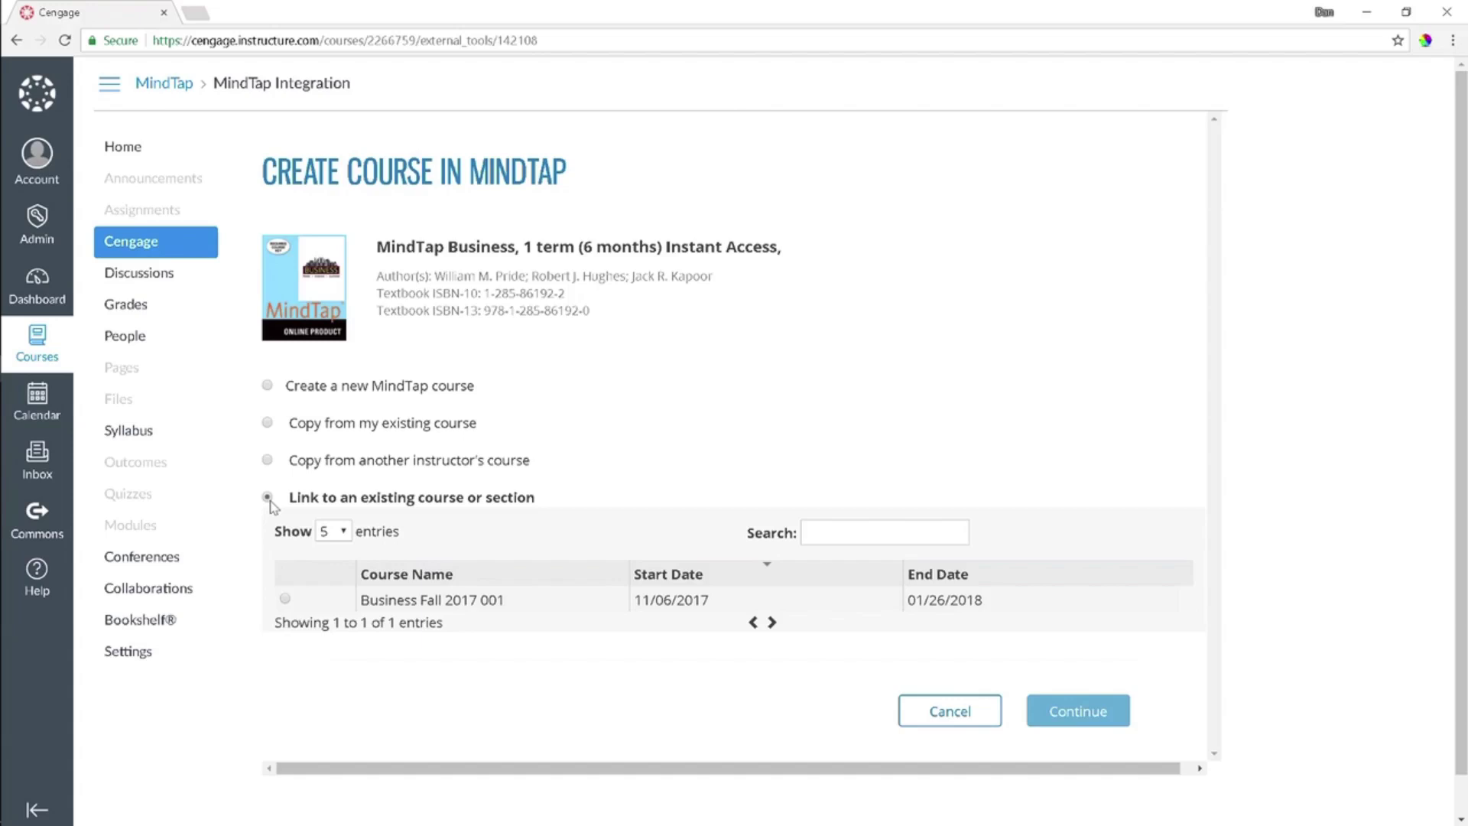
pyautogui.click(284, 598)
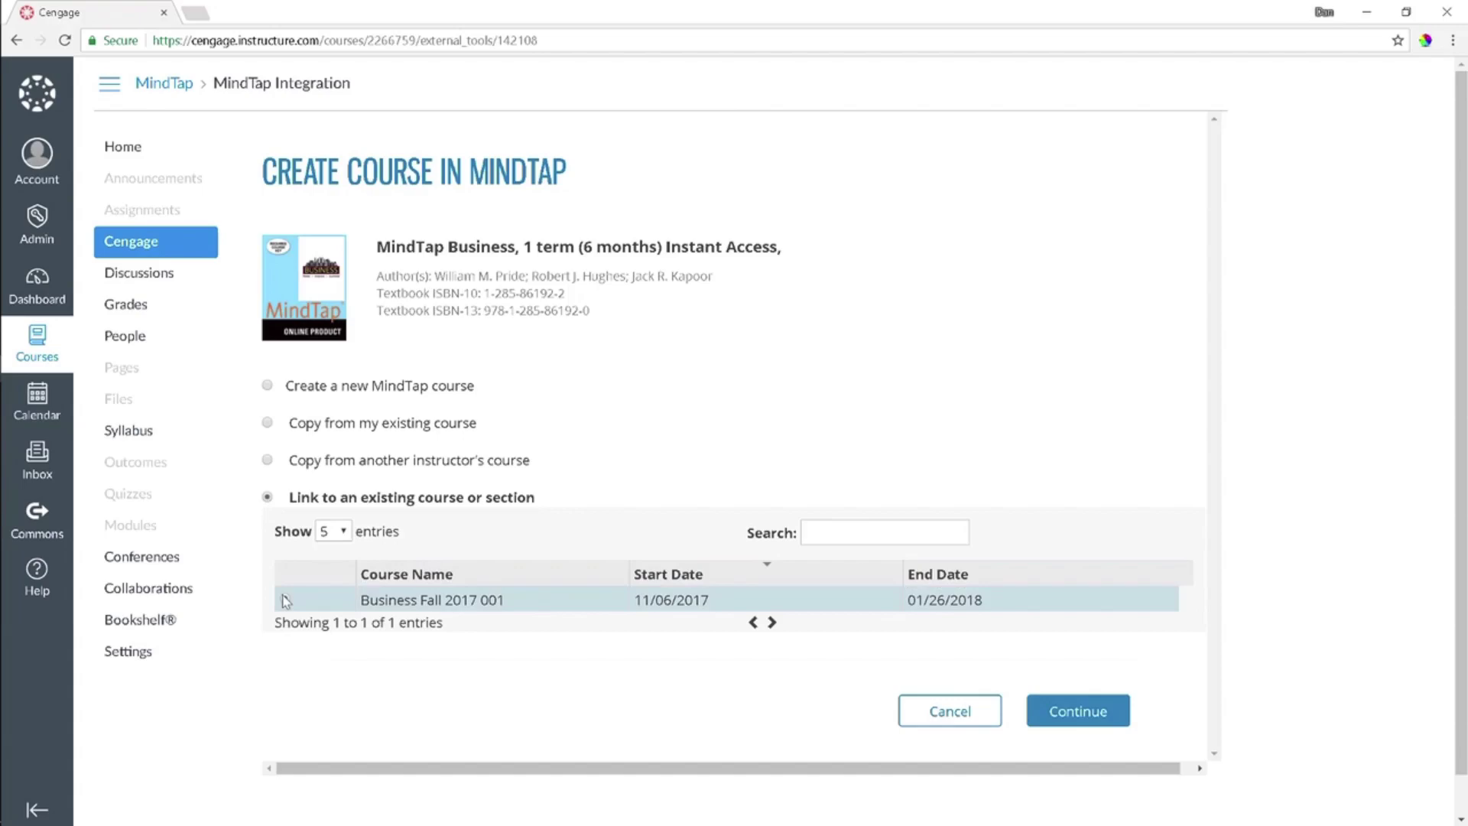
pyautogui.click(1107, 715)
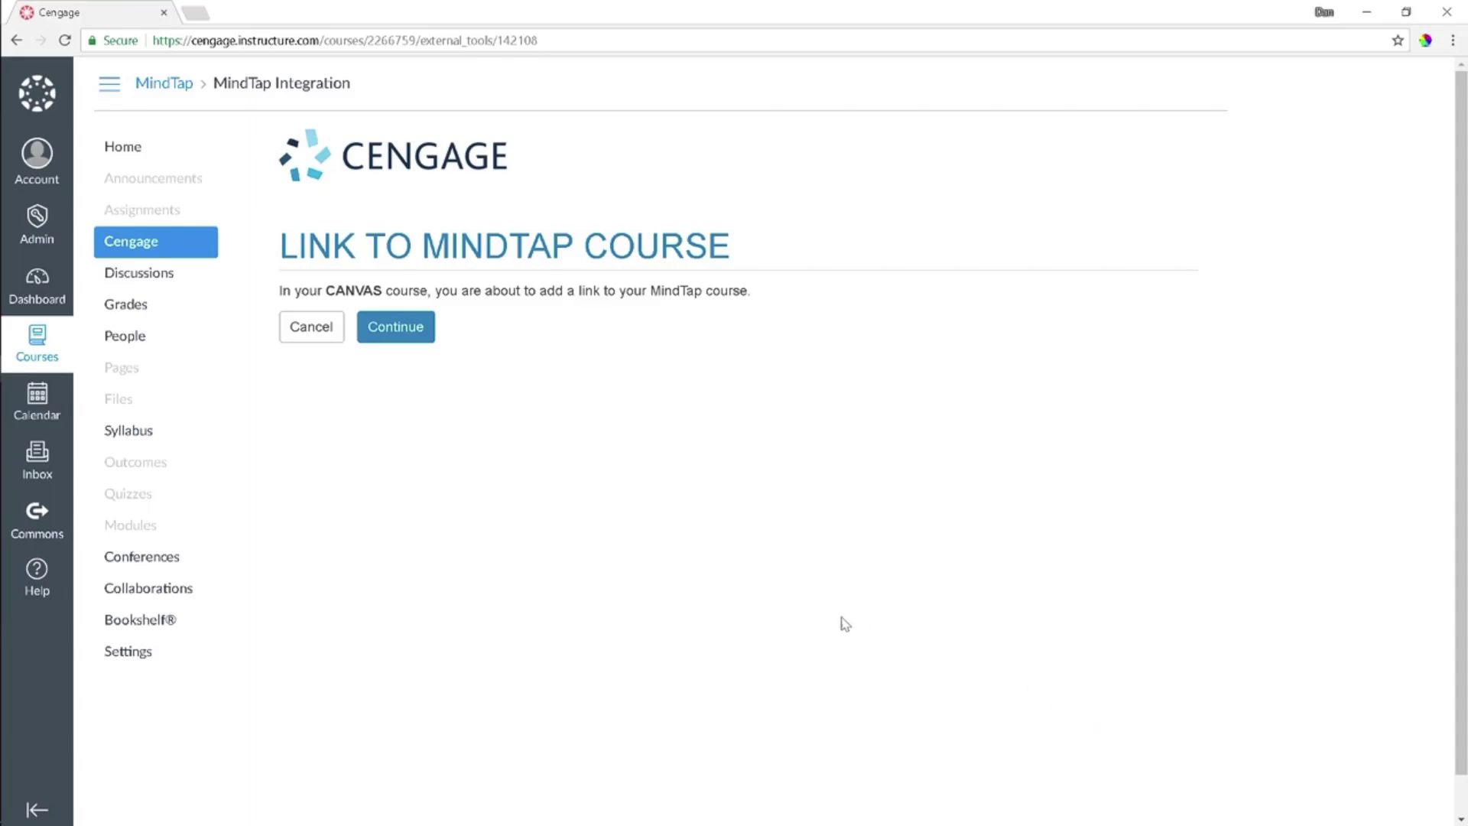
pyautogui.click(419, 338)
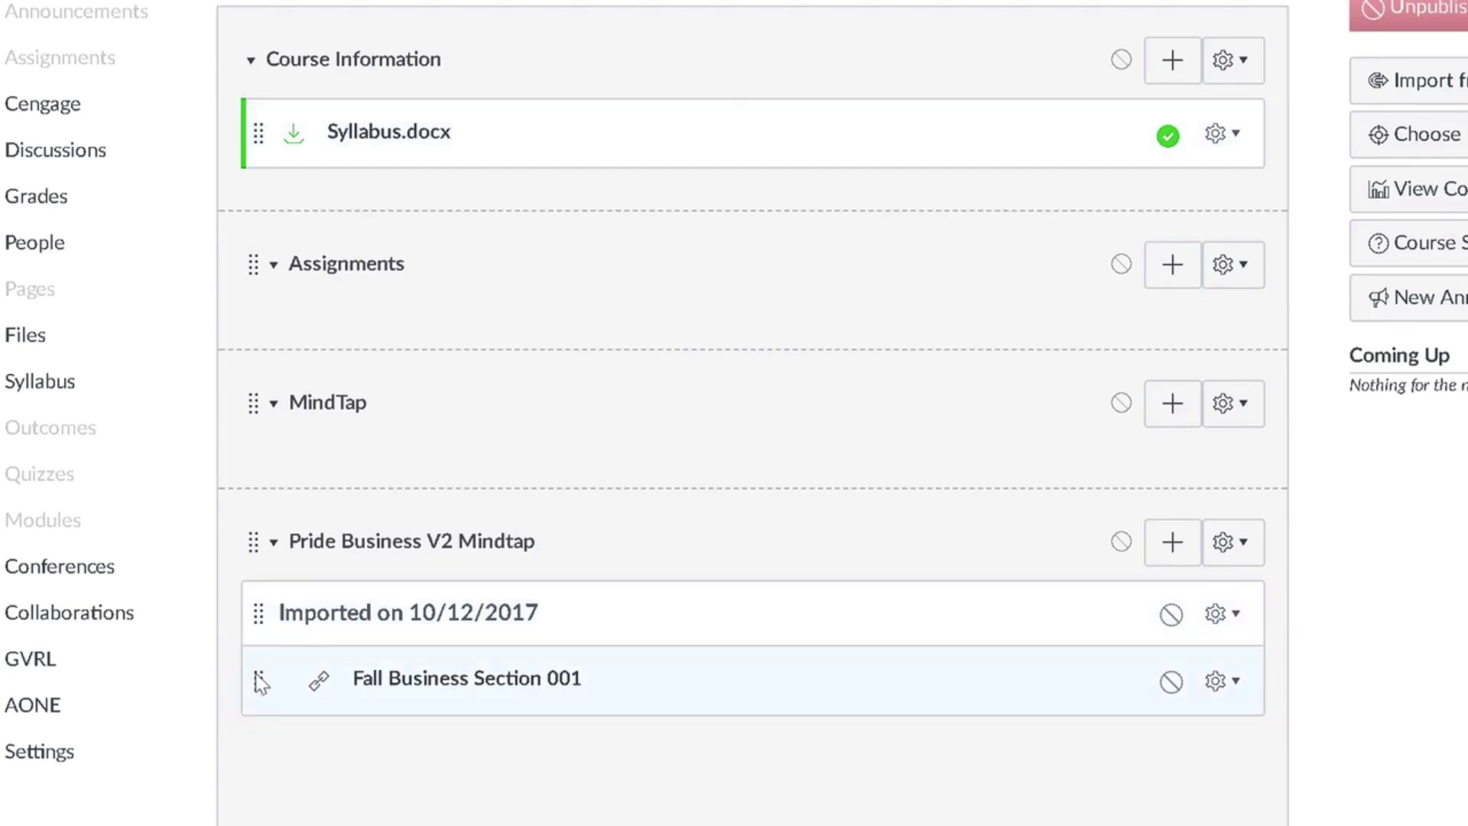
# Move the Fall Business Section 001 link into the MindTap module, retitle it 'Access and Register for MindTap here', and open it
pyautogui.moveTo(260, 683); pyautogui.dragTo(261, 442)
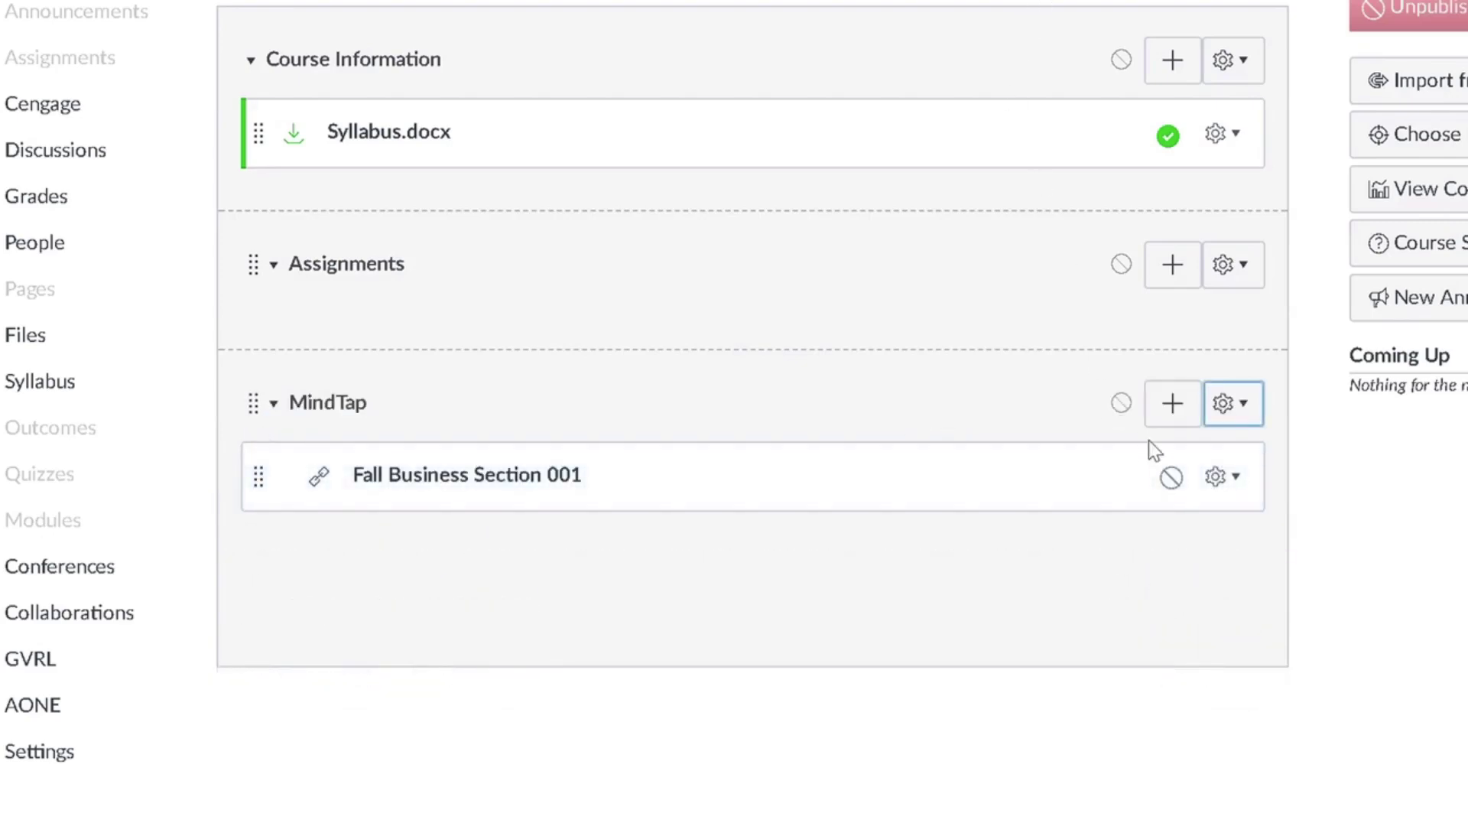
pyautogui.click(1221, 477)
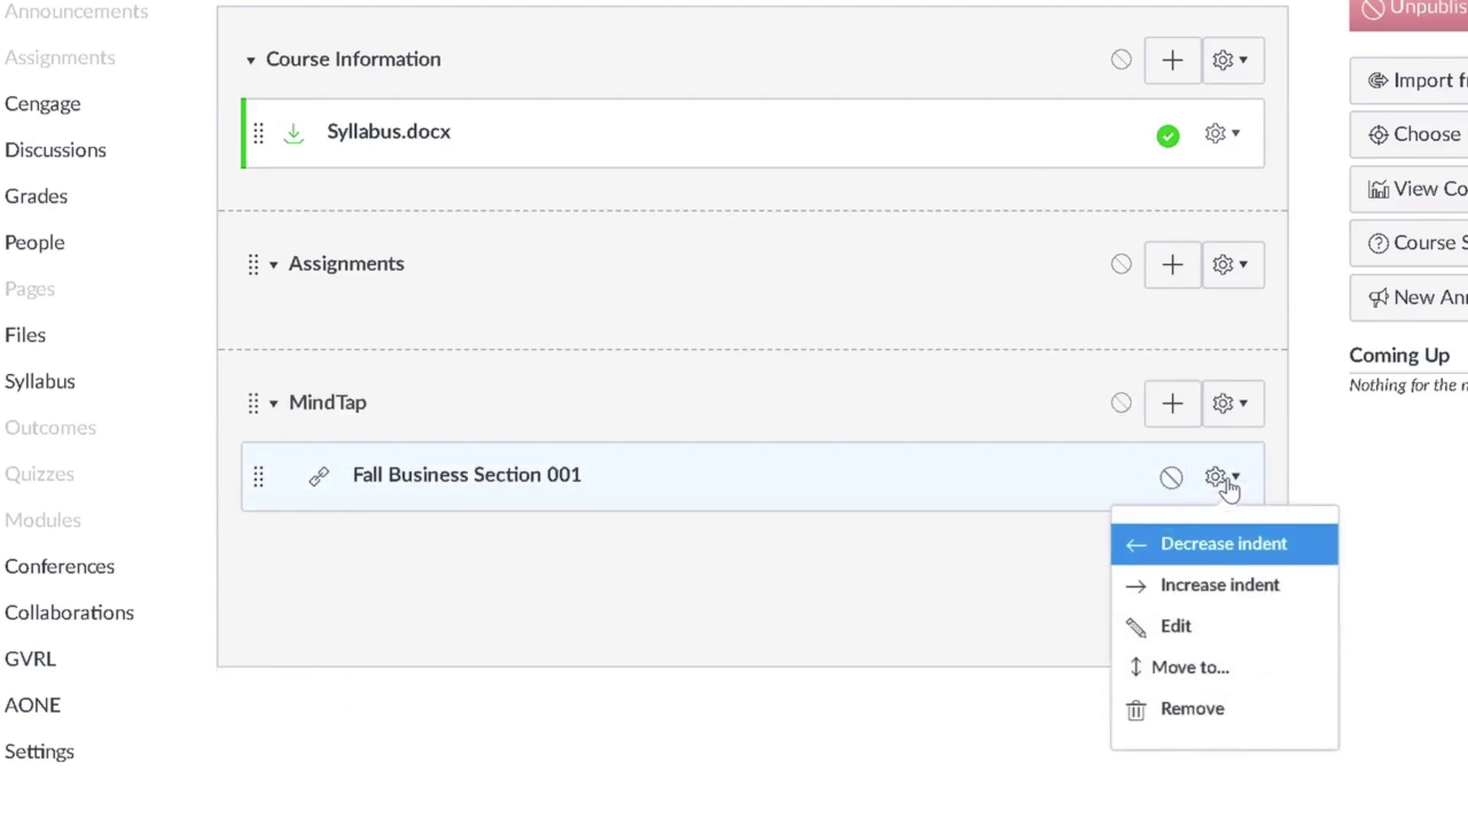
pyautogui.click(1181, 627)
pyautogui.tripleClick(1026, 315)
pyautogui.write('Access and ')
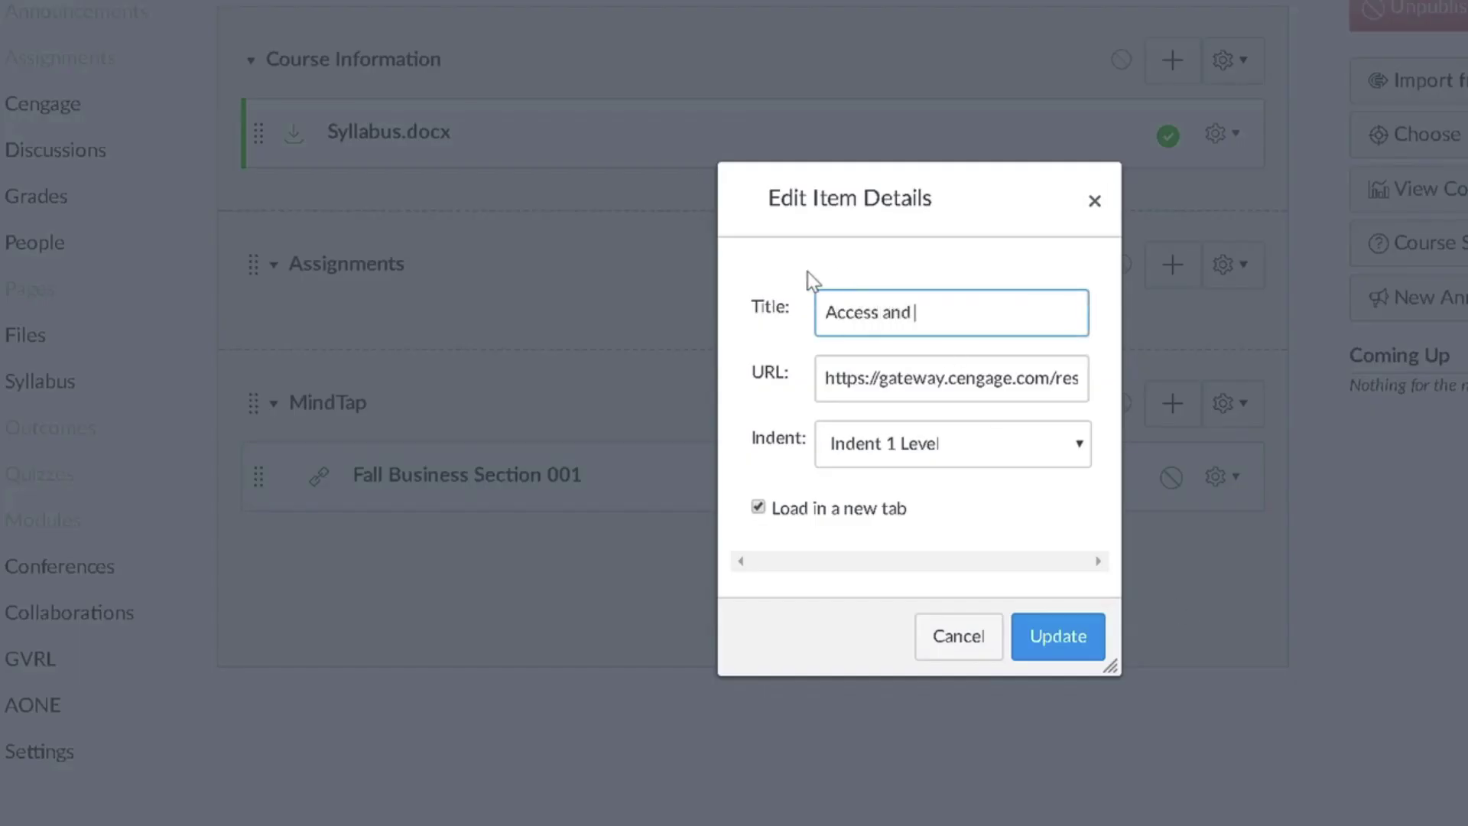
pyautogui.write('Register for MindTap here')
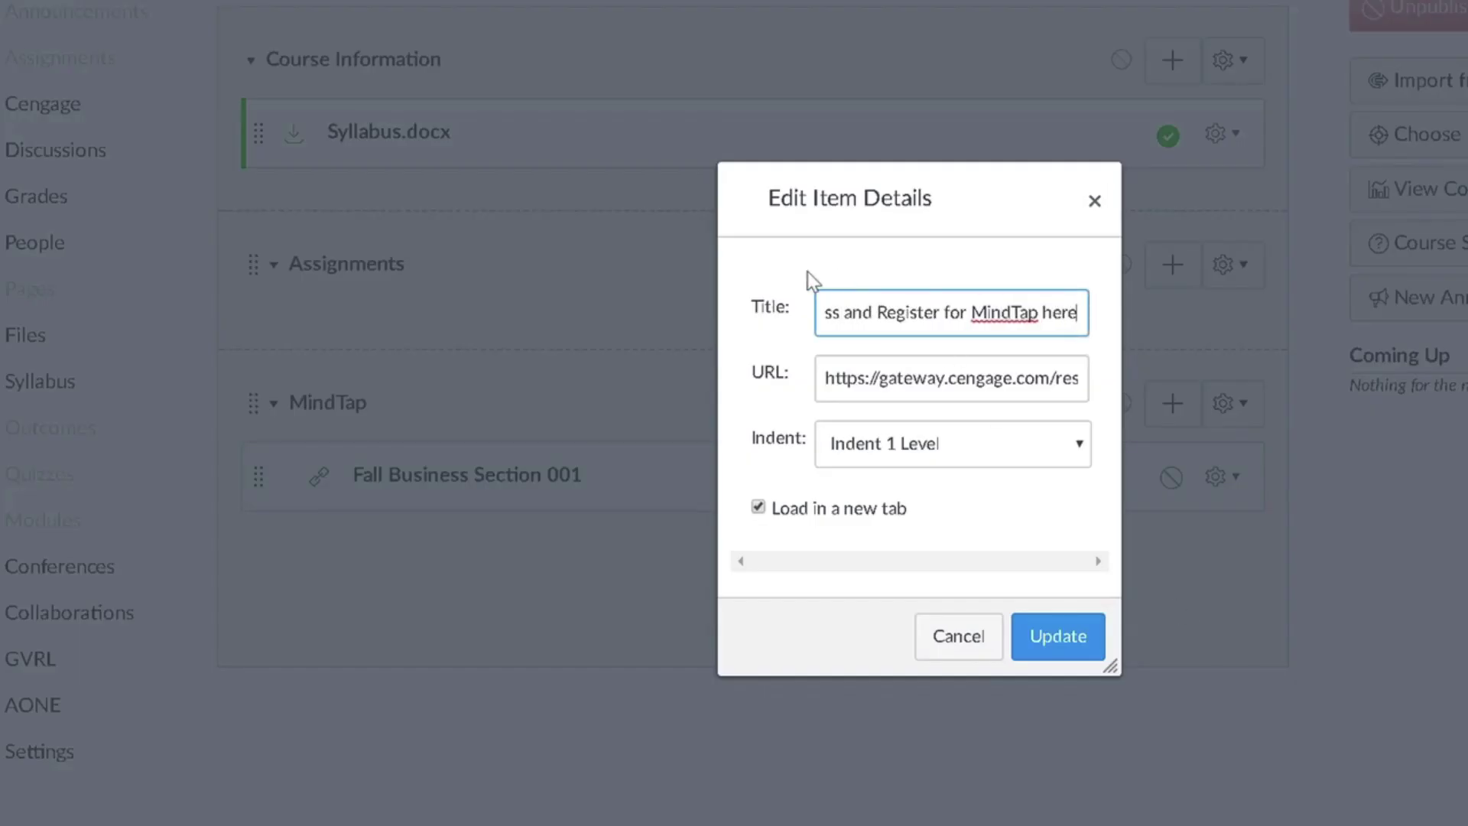
pyautogui.click(1058, 639)
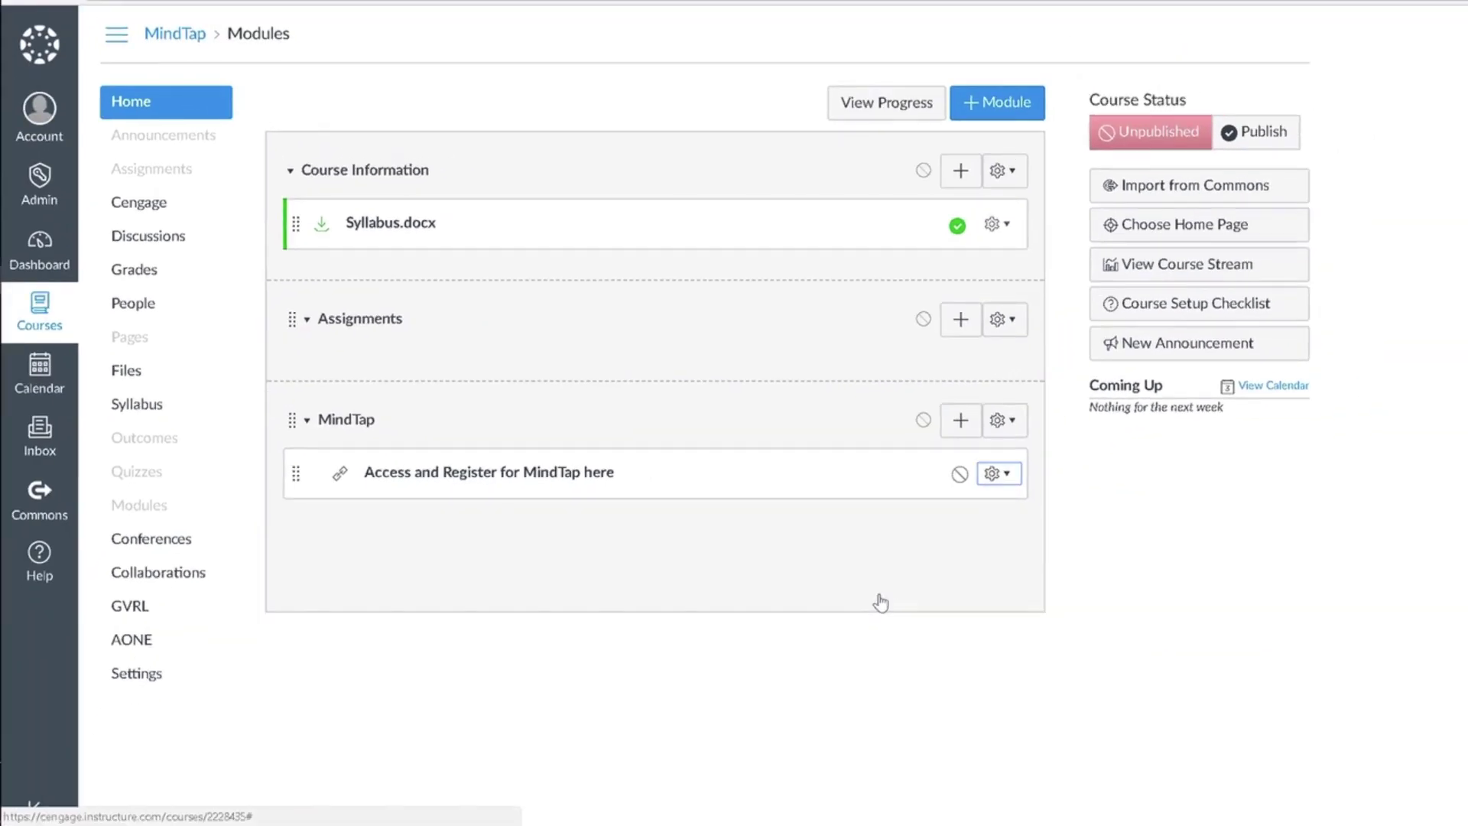
pyautogui.click(588, 474)
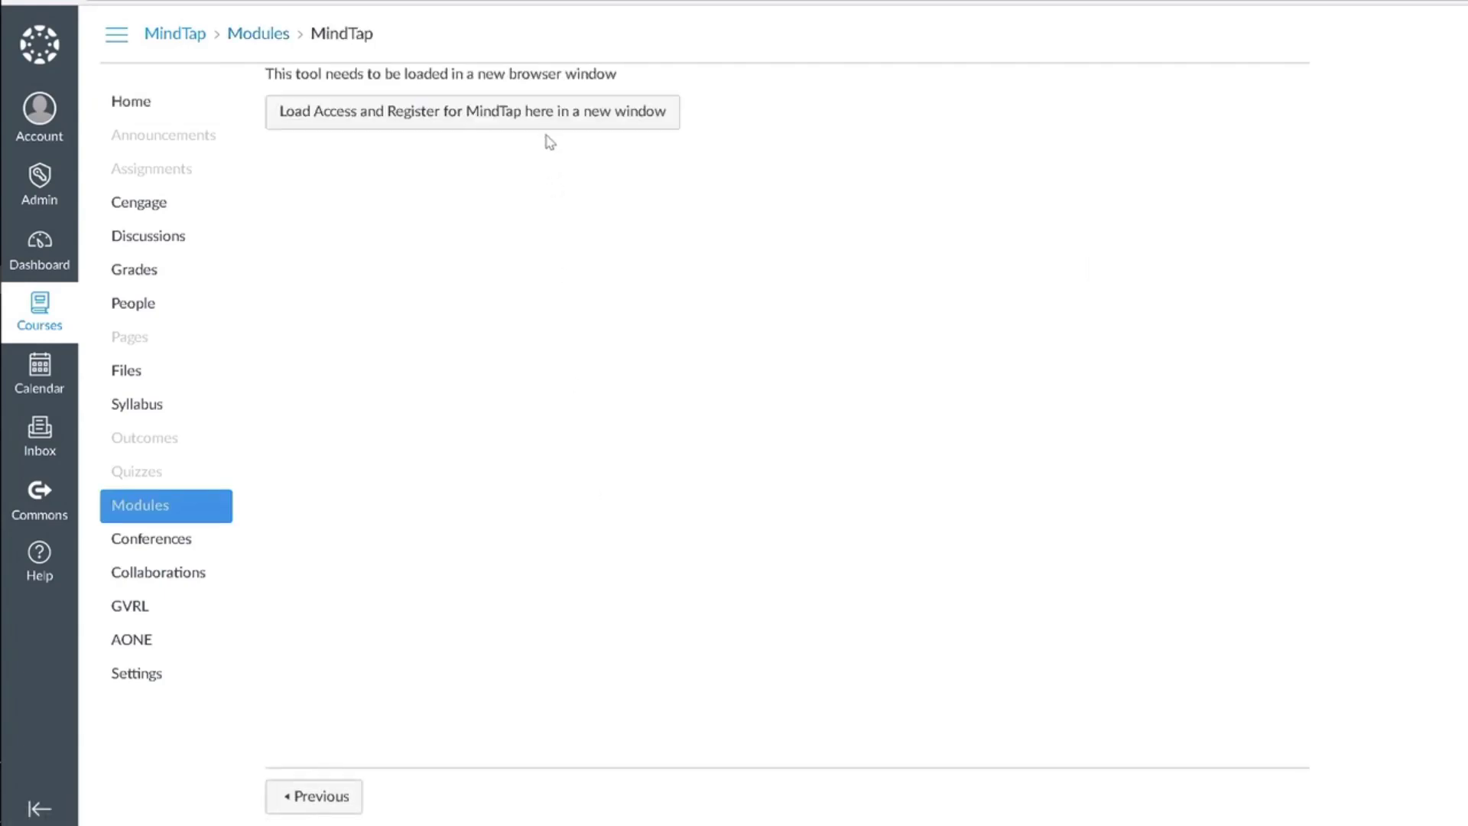
# Load the link in a new window, enter Fall Business Section 001, and dismiss the tour
pyautogui.click(545, 130)
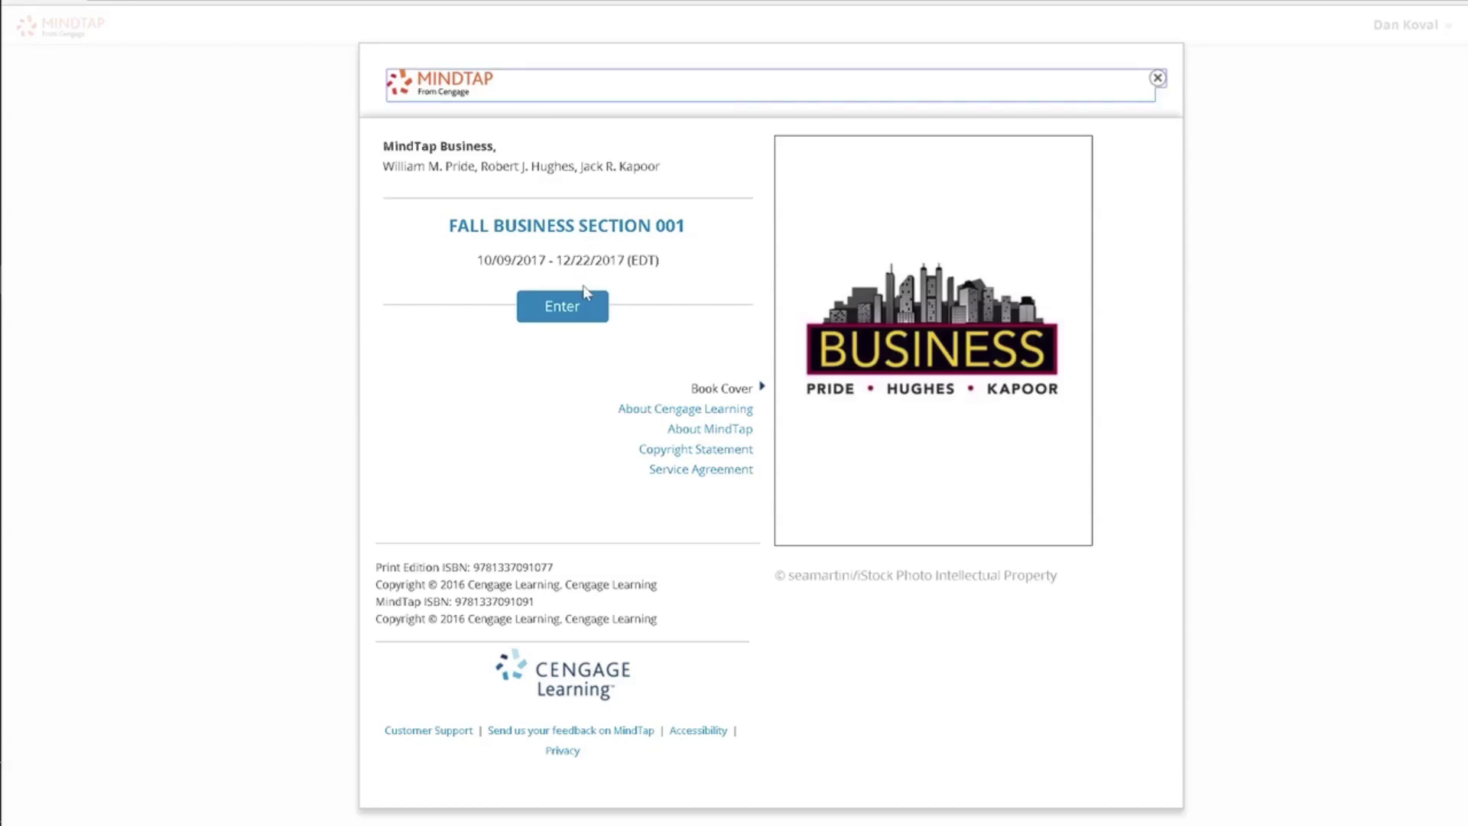
pyautogui.click(581, 305)
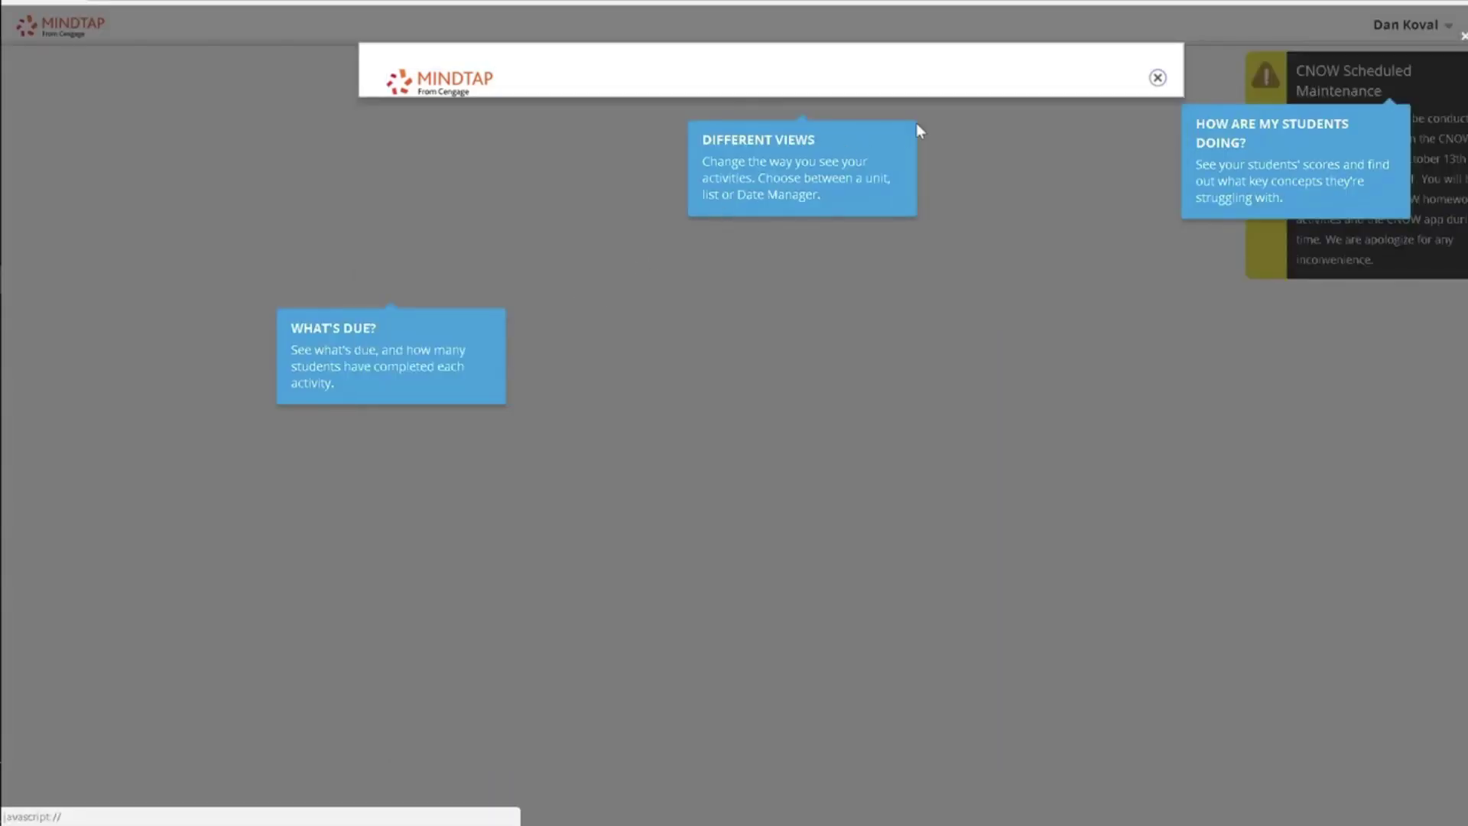
pyautogui.click(1462, 40)
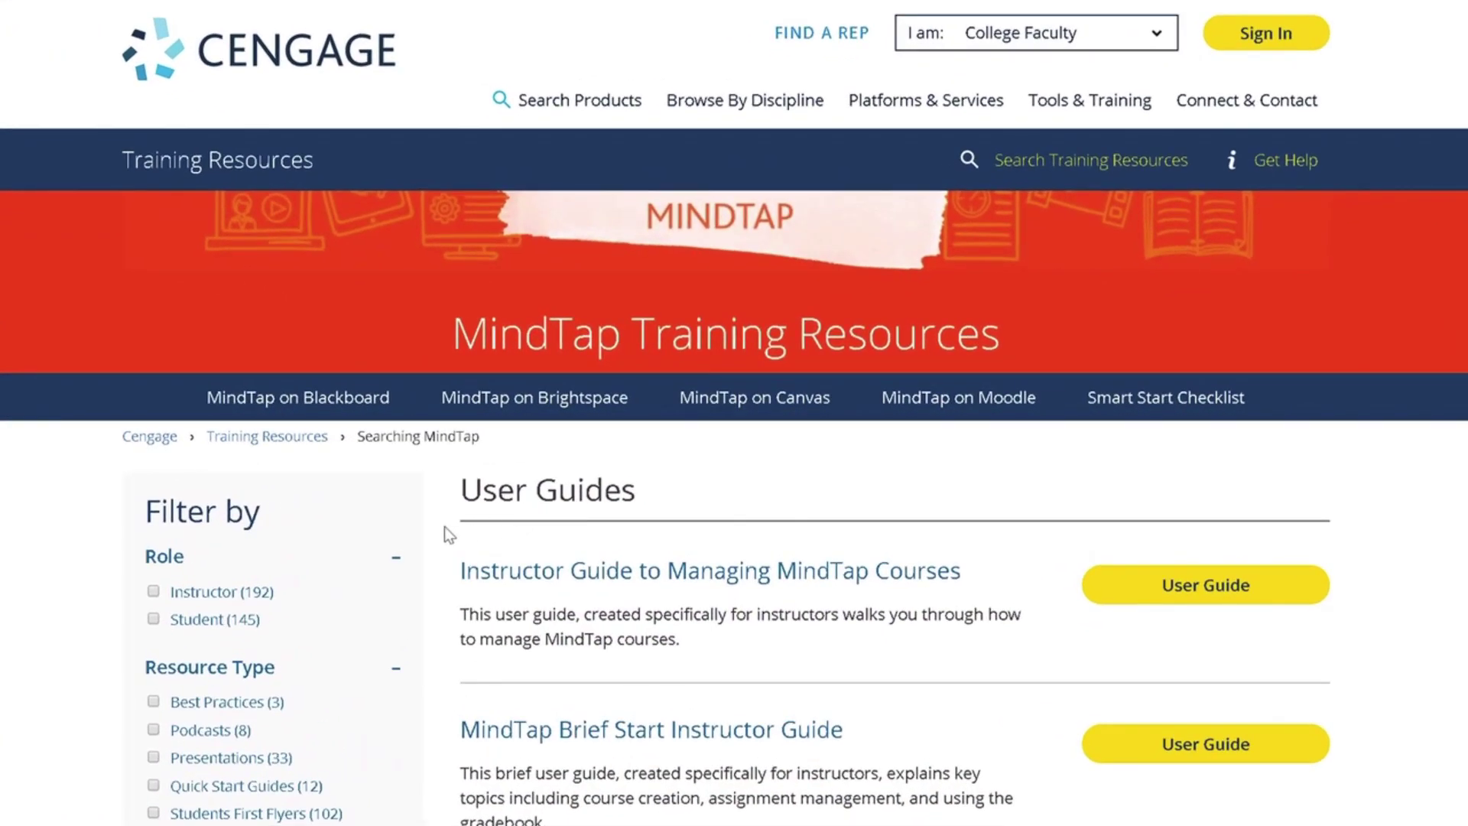
# Filter the MindTap training resources to the Student role and the Start Strong topic
pyautogui.click(154, 620)
pyautogui.scroll(-3, 155, 629)
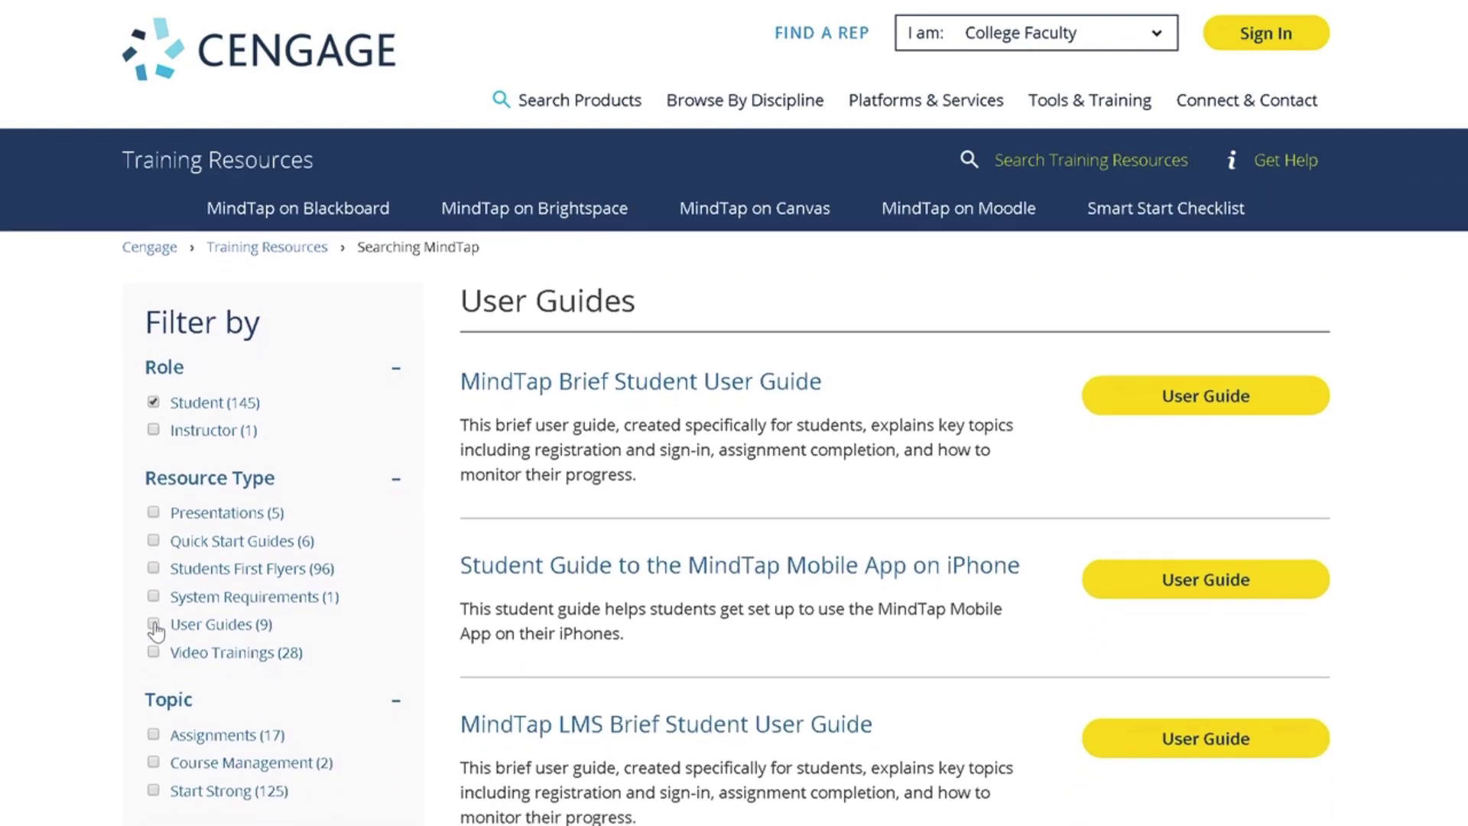
pyautogui.scroll(-2, 156, 628)
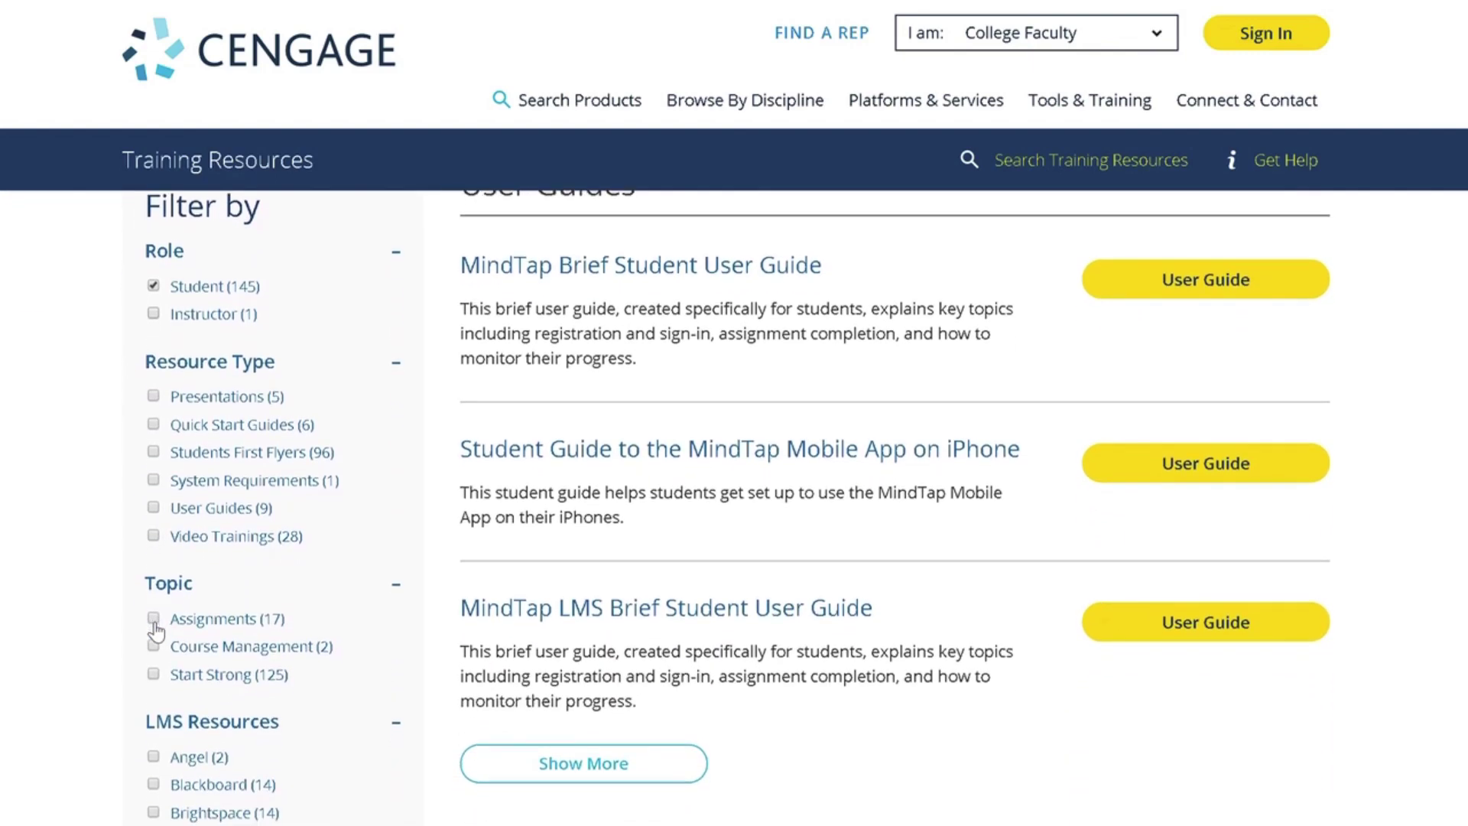
pyautogui.click(154, 673)
pyautogui.scroll(-2, 154, 730)
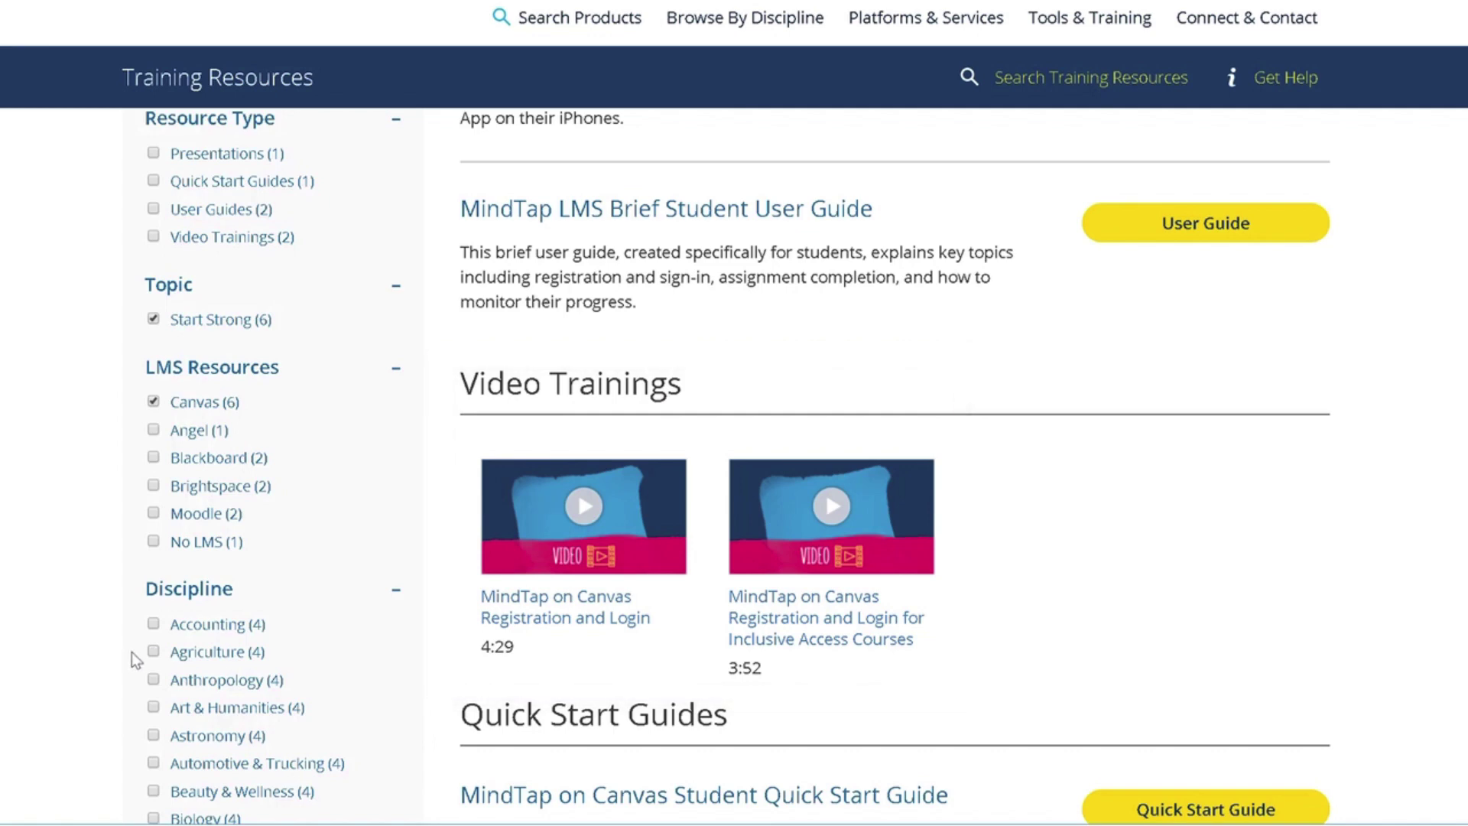
# Open the MindTap on Canvas Registration and Login video and copy its share link
pyautogui.click(510, 624)
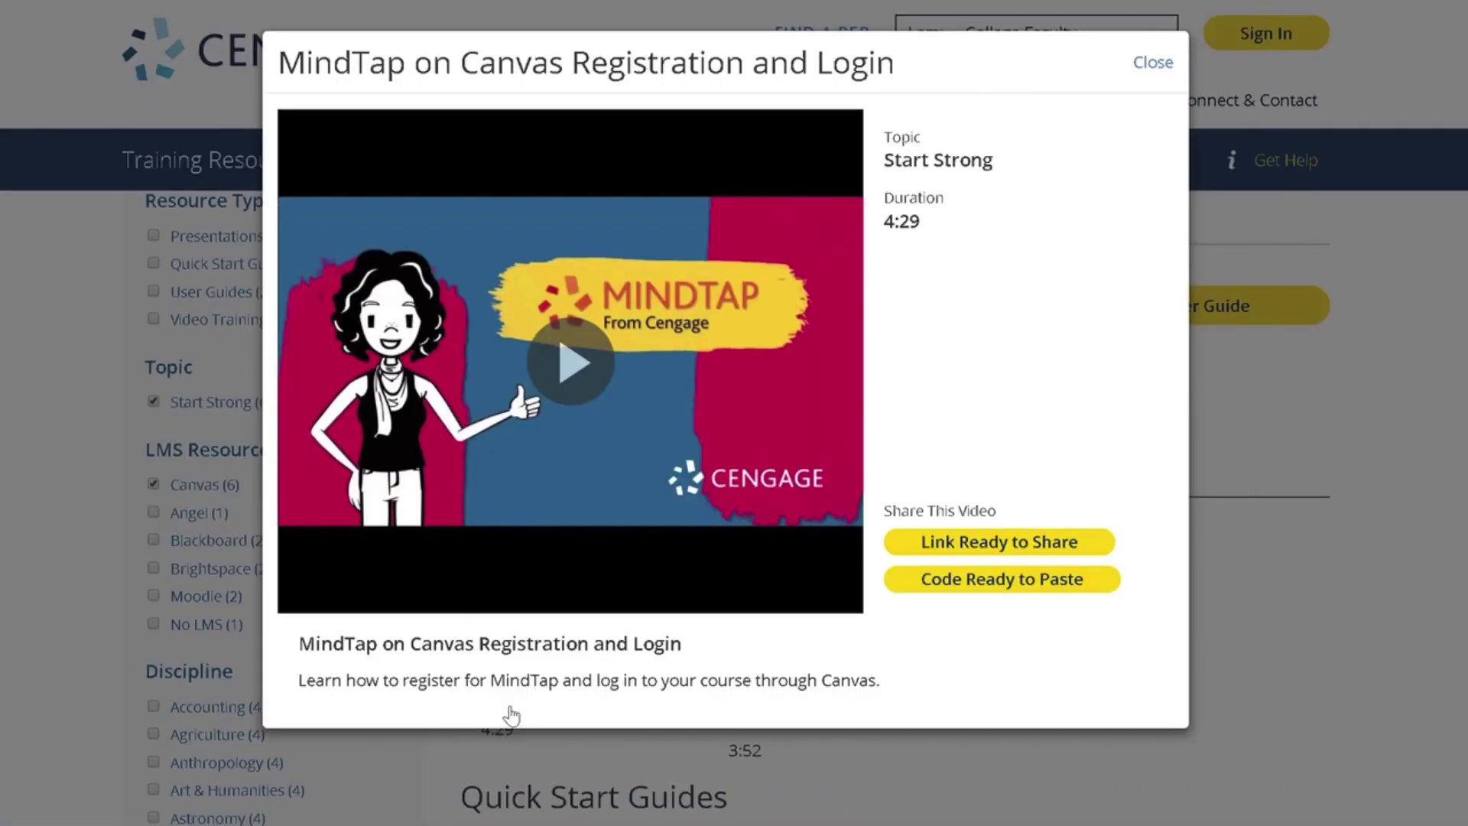
pyautogui.click(931, 551)
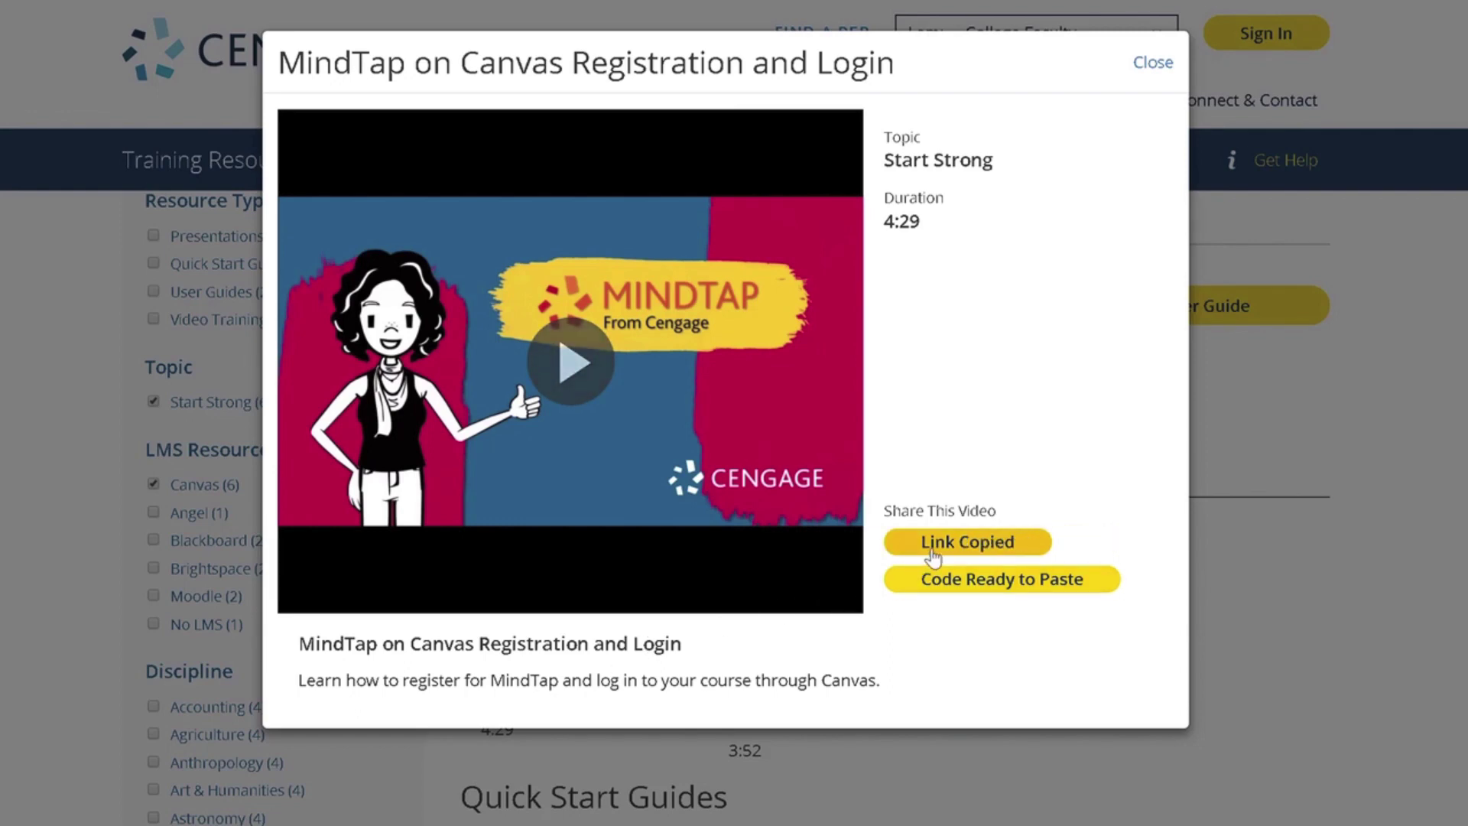